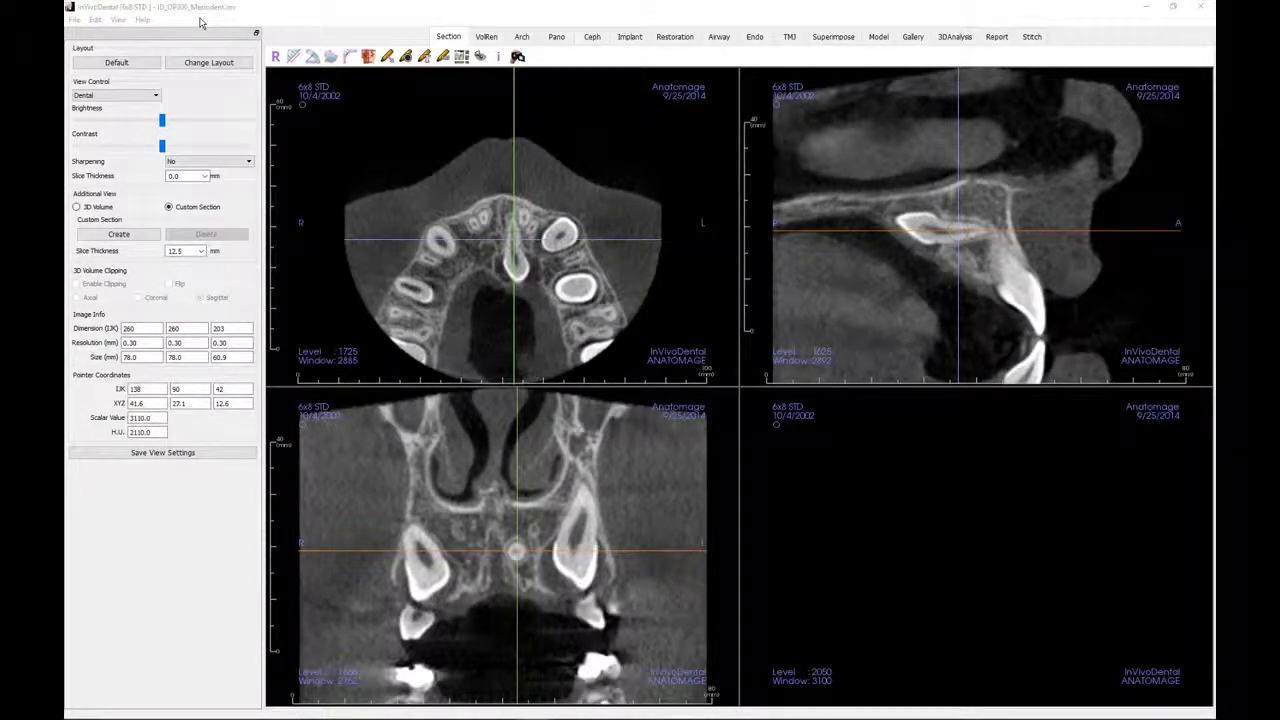
Switch to full-screen, enlarge the axial slice, restore four views, then exit full-screen.
{"action": "left_click", "coordinate": [118, 20]}
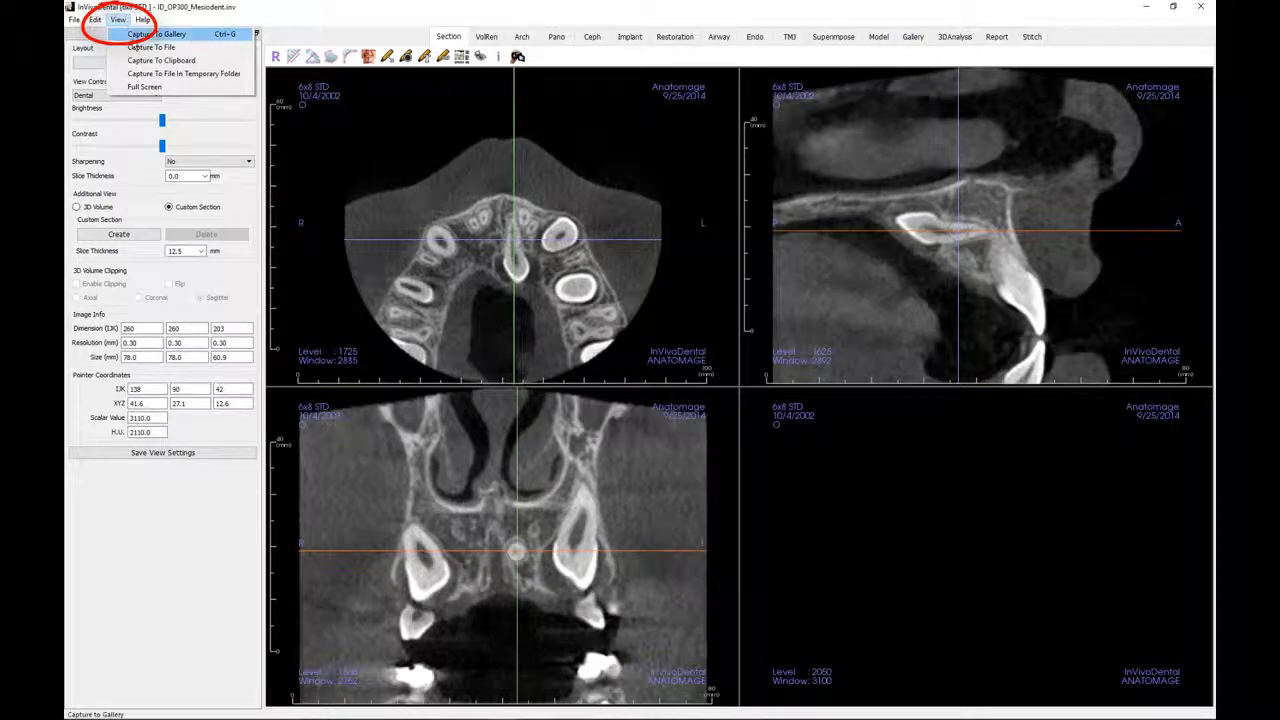
{"action": "left_click", "coordinate": [142, 87]}
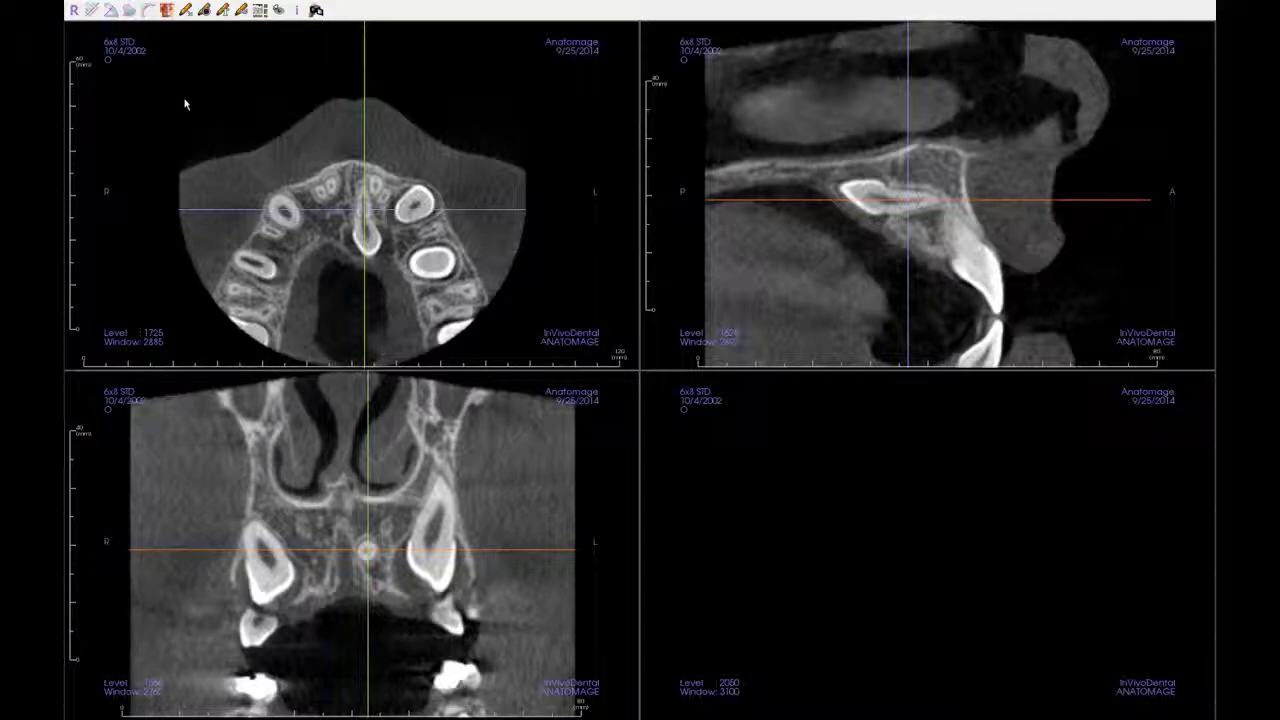
{"action": "double_click", "coordinate": [184, 104]}
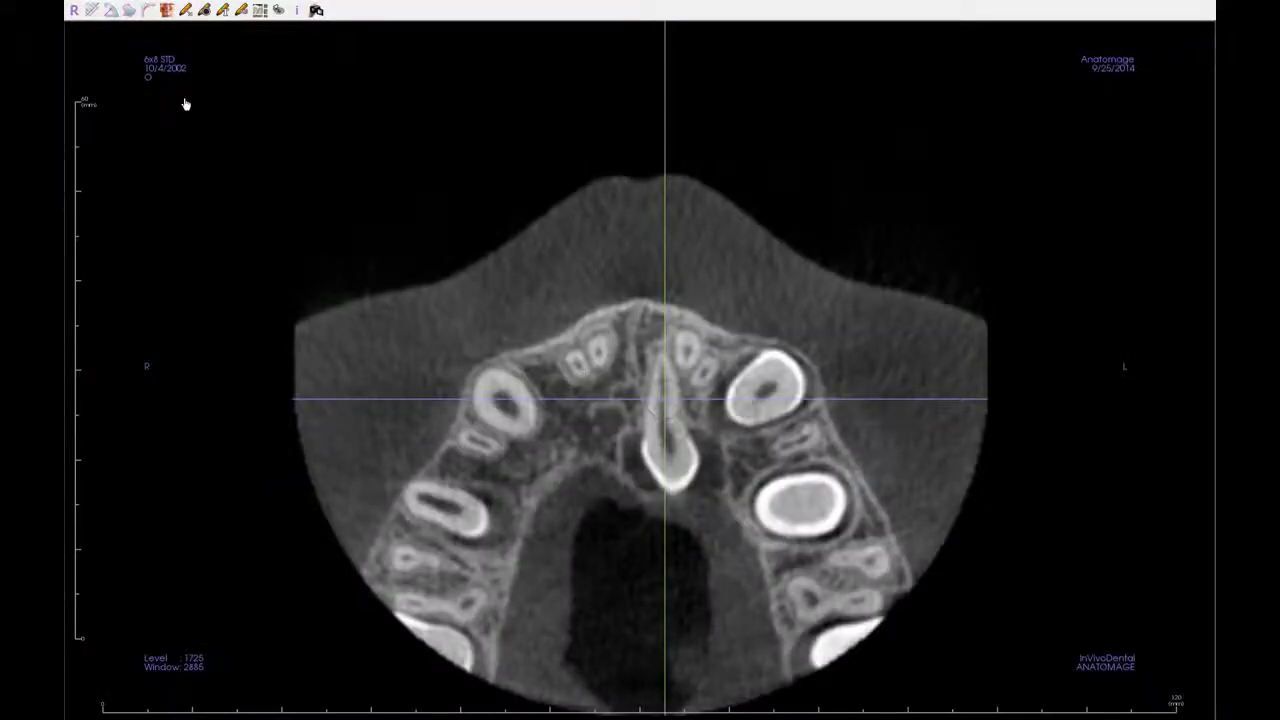
{"action": "double_click", "coordinate": [184, 104]}
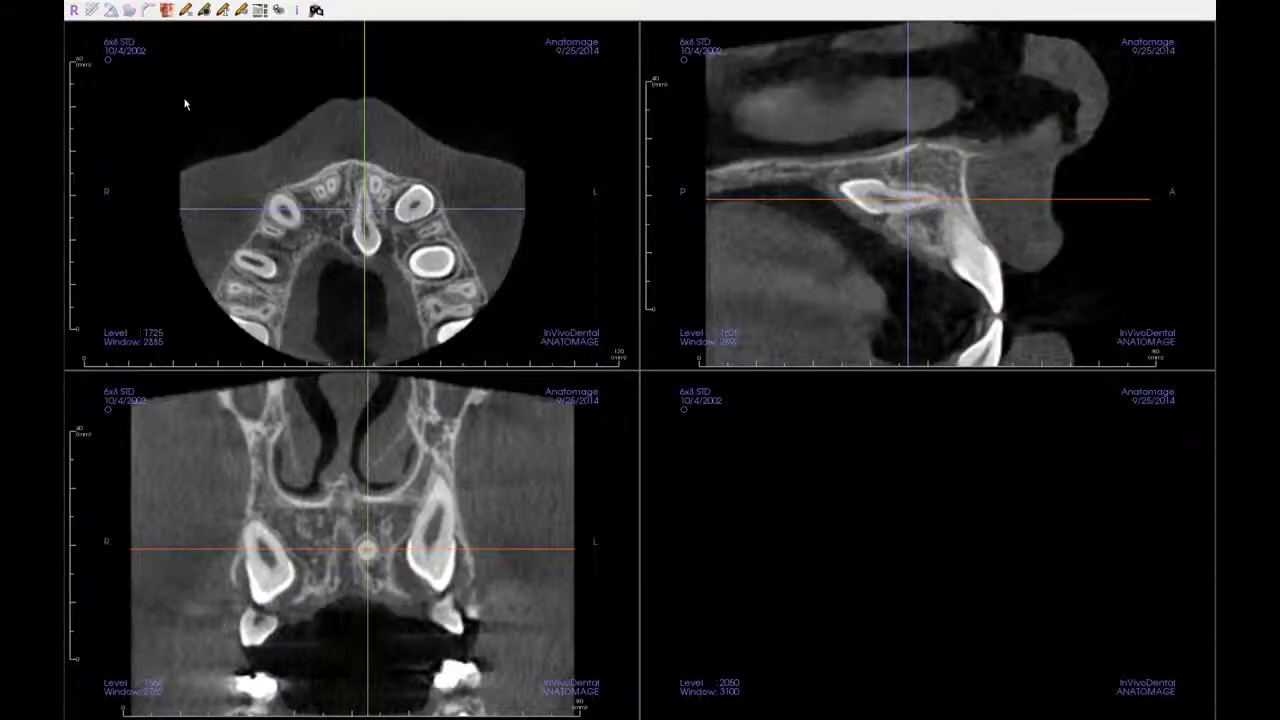
{"action": "key", "text": "F11"}
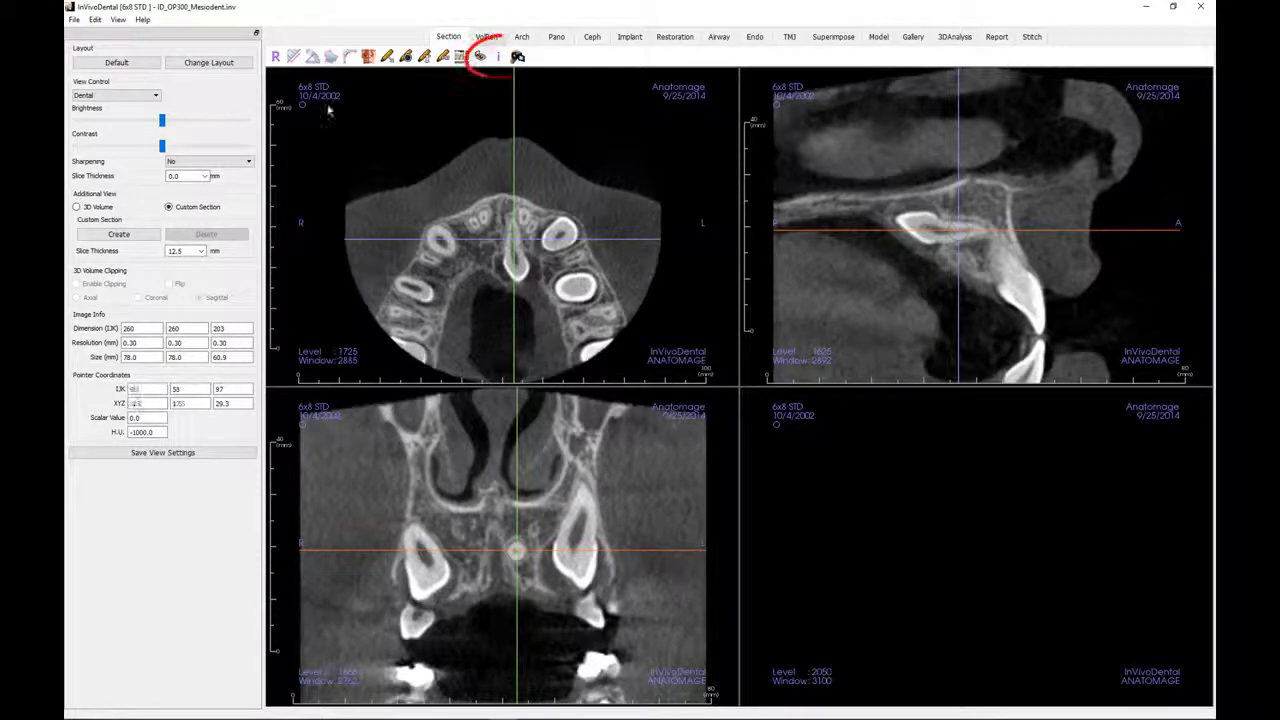
Toggle the text overlays and crosshair modes, ending with overlays shown and full crosshairs.
{"action": "left_click", "coordinate": [505, 59]}
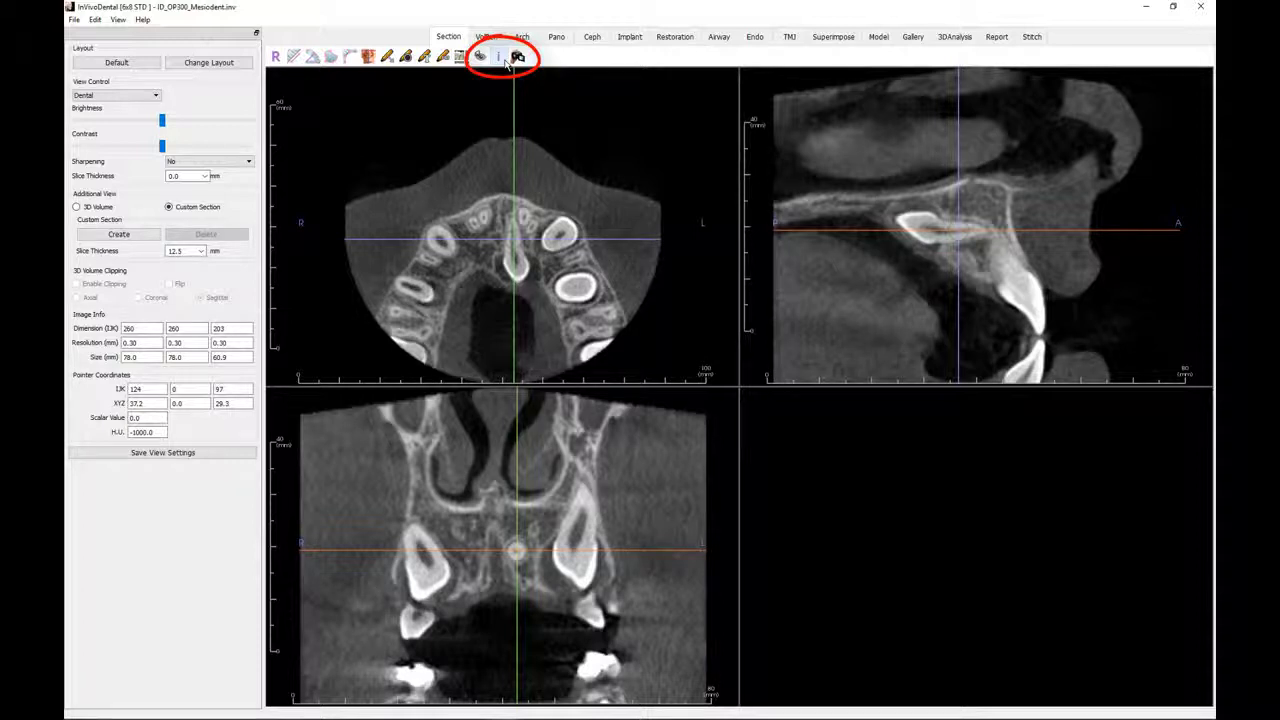
{"action": "left_click", "coordinate": [505, 59]}
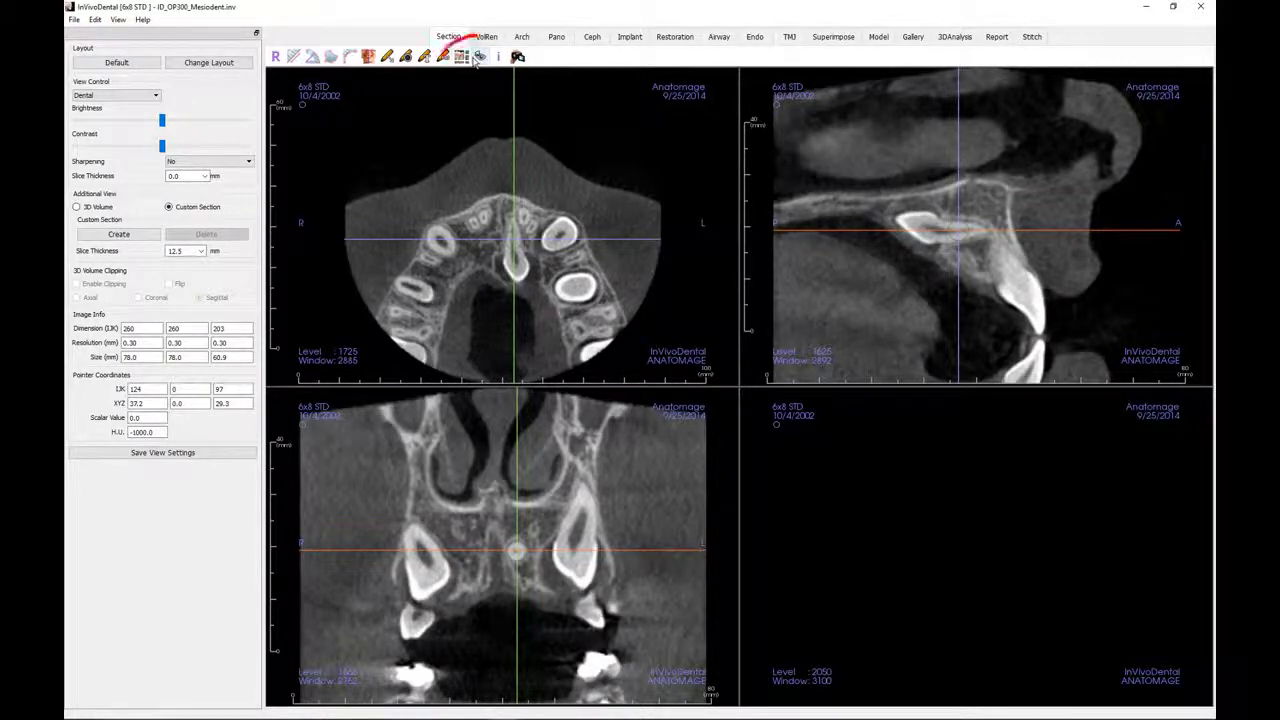
{"action": "left_click", "coordinate": [478, 57]}
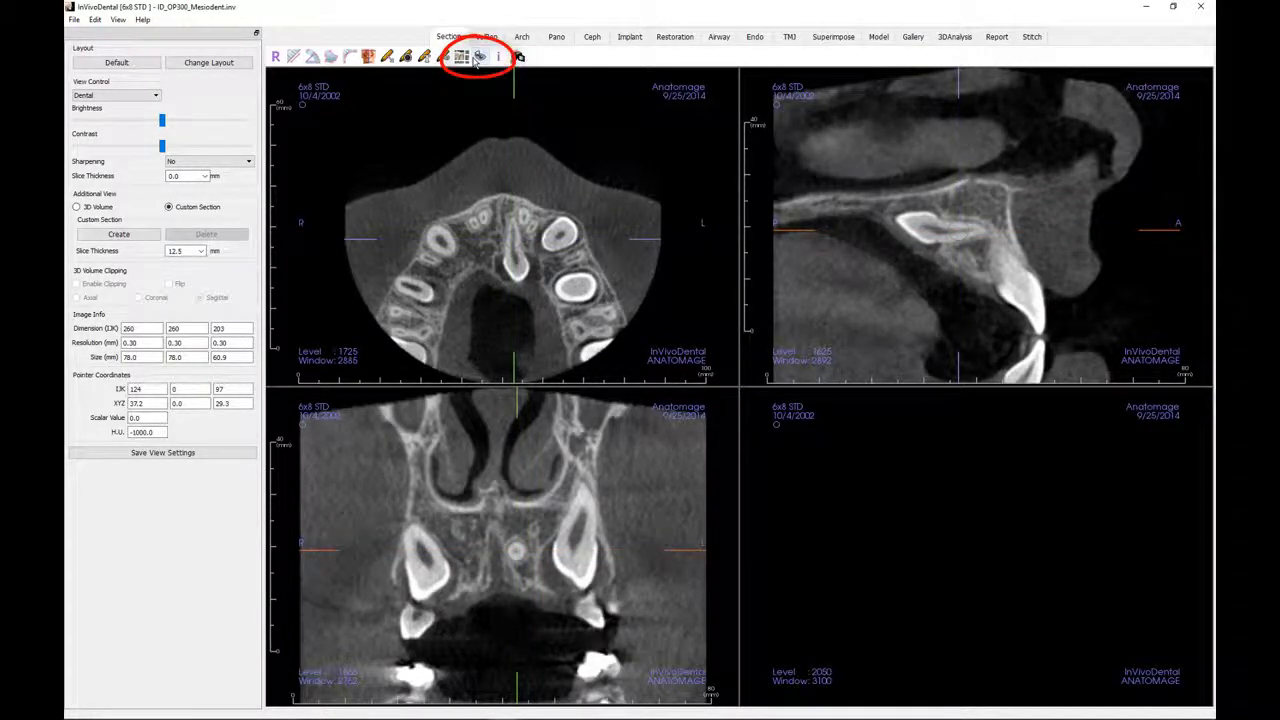
{"action": "left_click", "coordinate": [478, 57]}
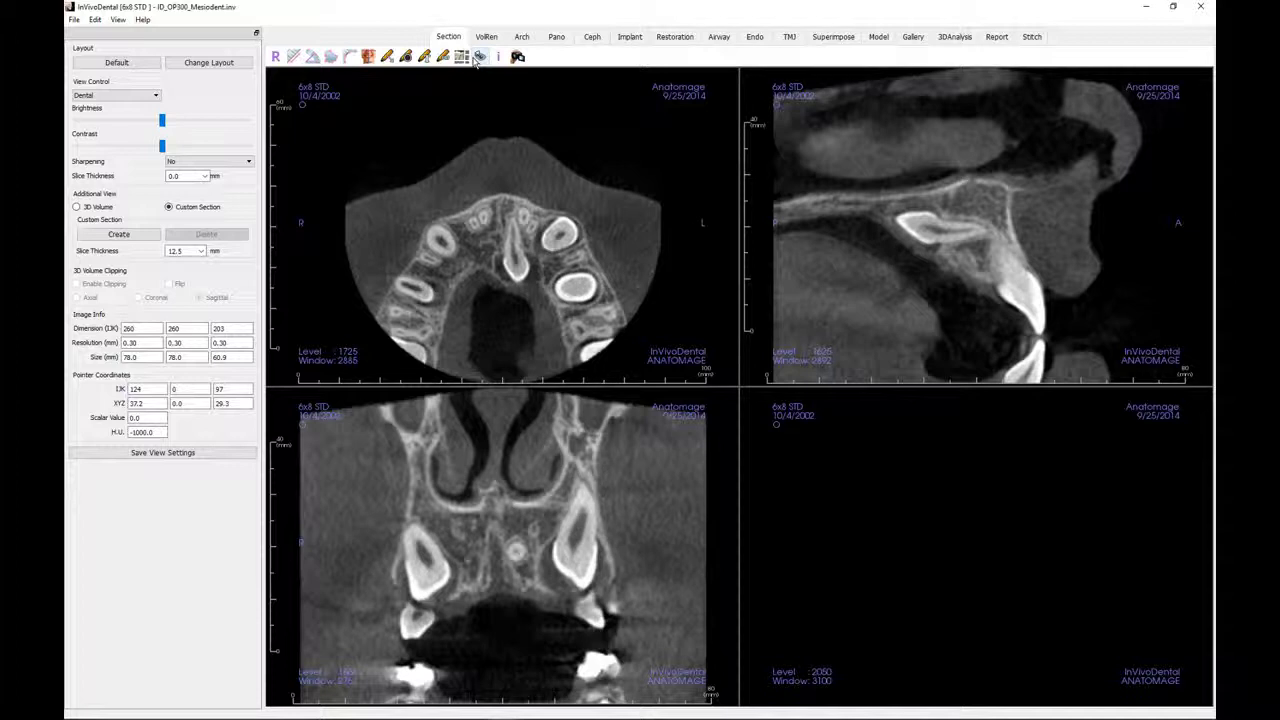
{"action": "left_click", "coordinate": [478, 57]}
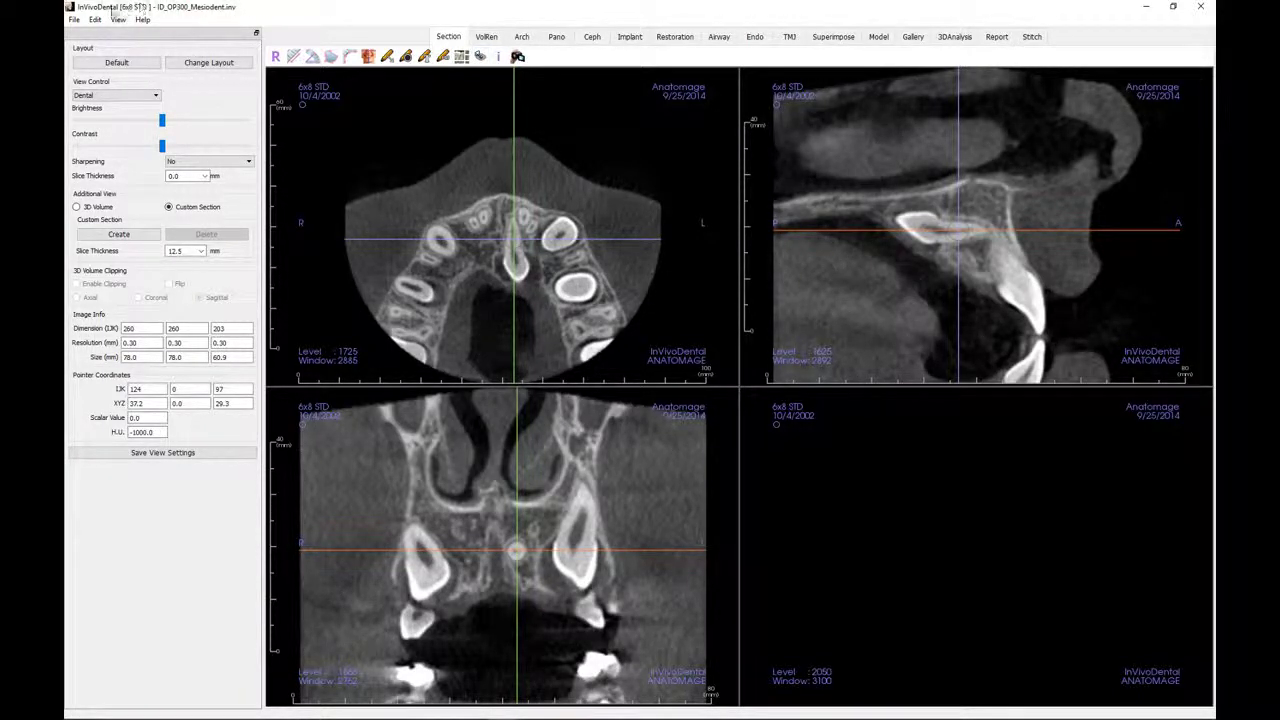
Anonymize the patient via File > Case Info, confirming the change.
{"action": "left_click", "coordinate": [74, 19]}
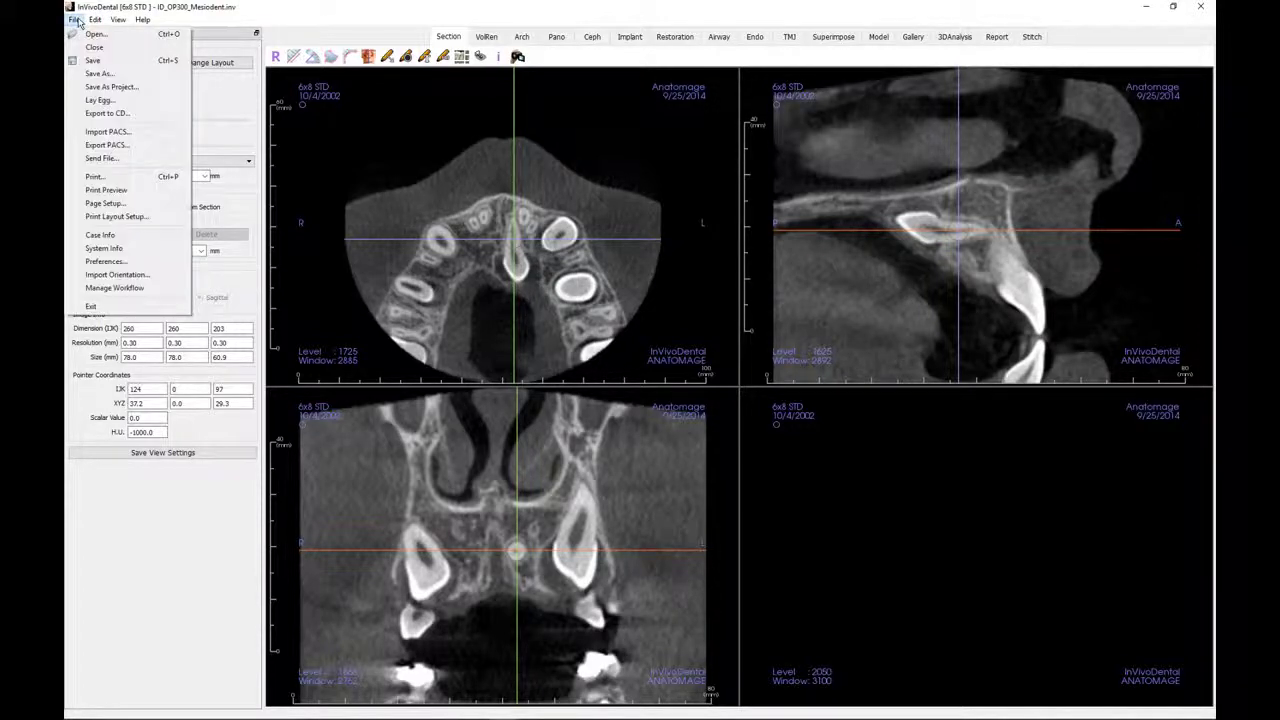
{"action": "left_click", "coordinate": [115, 237]}
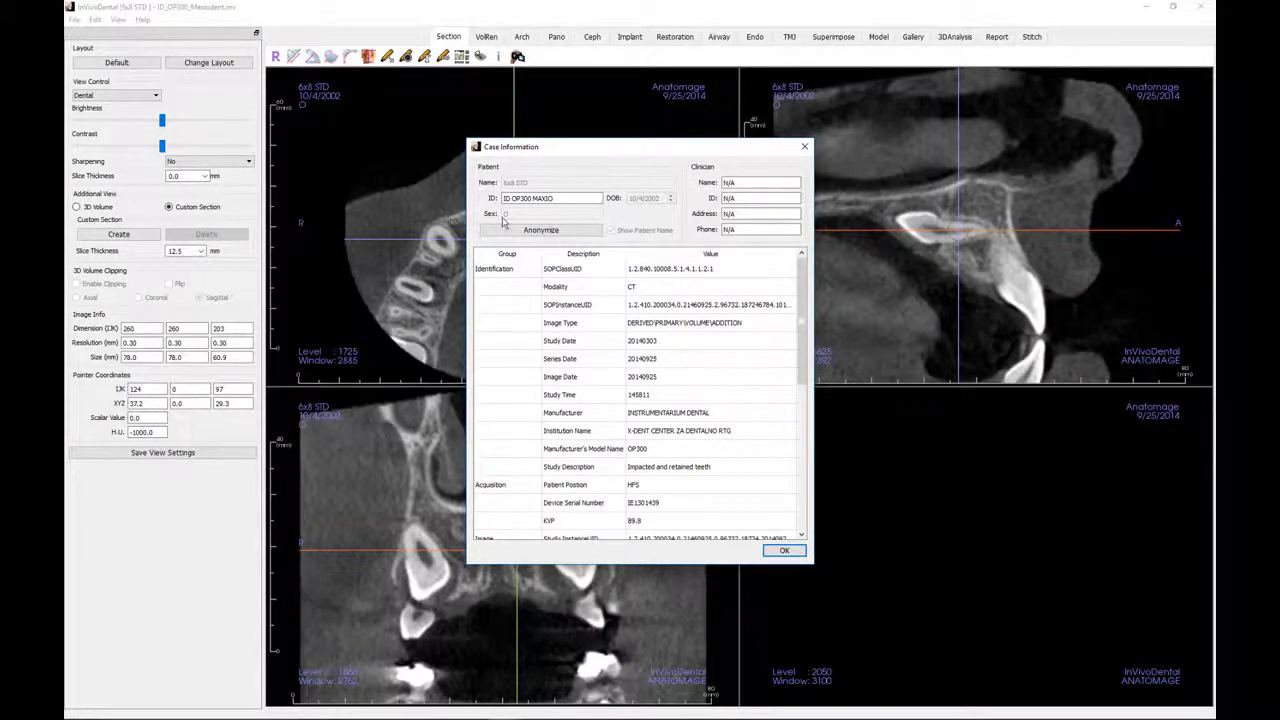
{"action": "left_click", "coordinate": [553, 230]}
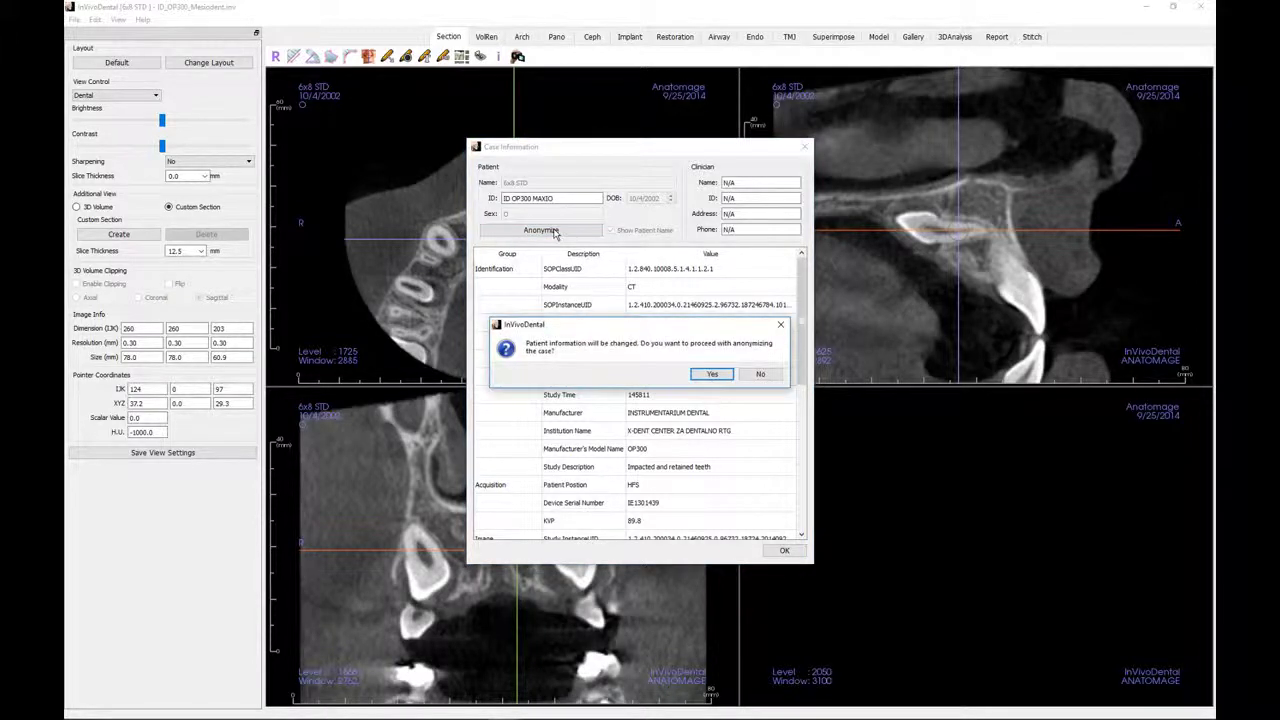
{"action": "left_click", "coordinate": [711, 373]}
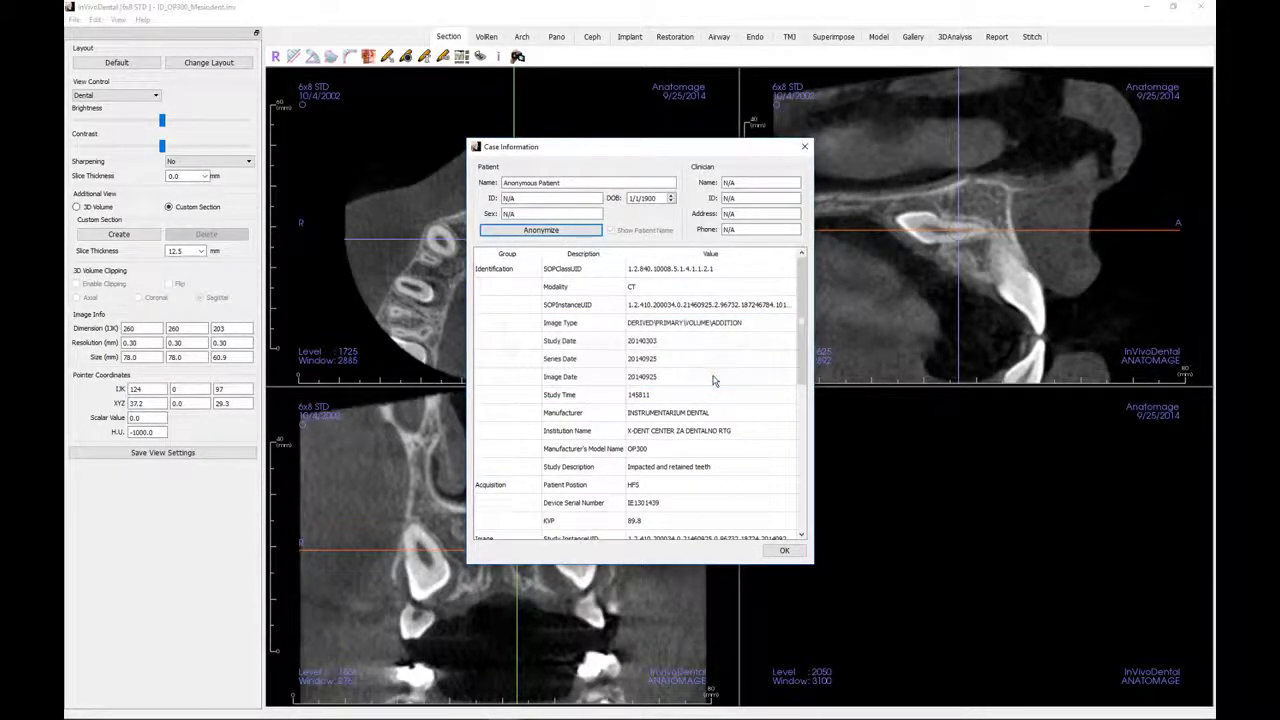
{"action": "left_click", "coordinate": [785, 551]}
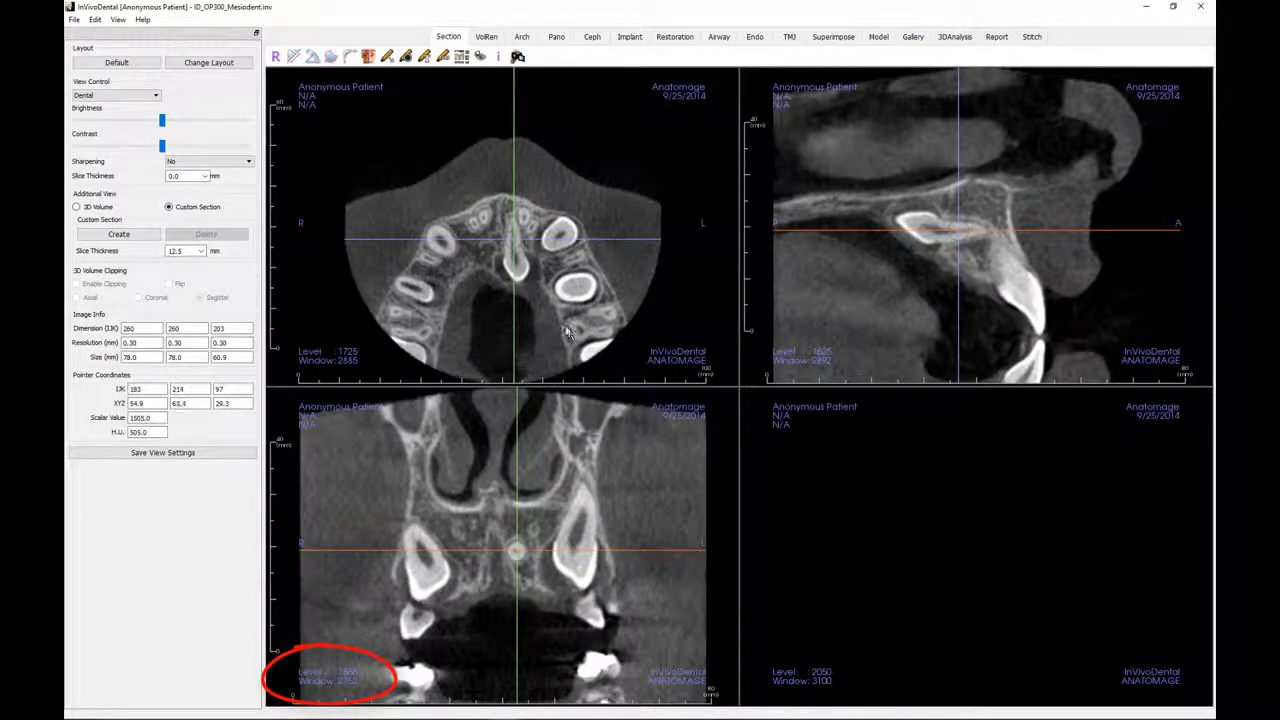
Adjust the axial view's window/level to Level 1689 and Window 2975.
{"action": "mouse_move", "coordinate": [565, 330]}
{"action": "left_mouse_down"}
{"action": "mouse_move", "coordinate": [564, 300]}
{"action": "mouse_move", "coordinate": [566, 317]}
{"action": "mouse_move", "coordinate": [597, 318]}
{"action": "mouse_move", "coordinate": [552, 321]}
{"action": "left_mouse_up"}
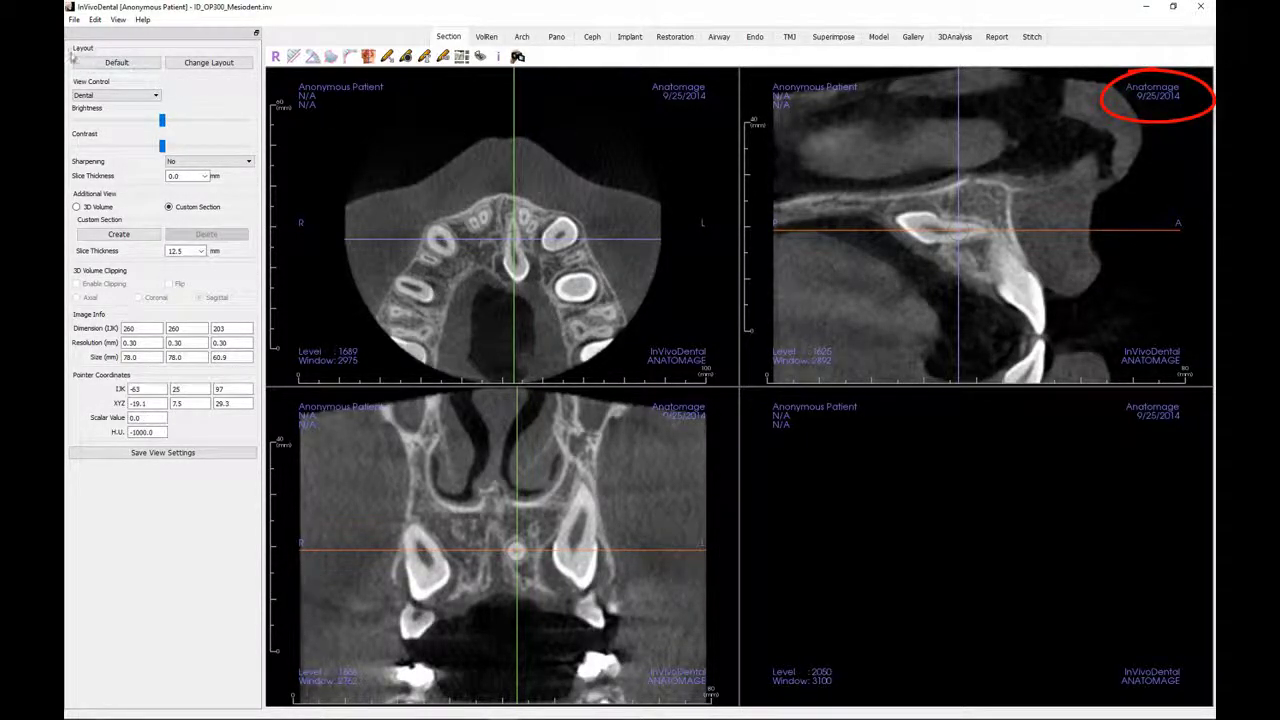
In Preferences, replace the Anatomage tag text with the doctor's name and enable auto-saving 2D view settings on exit.
{"action": "left_click", "coordinate": [74, 19]}
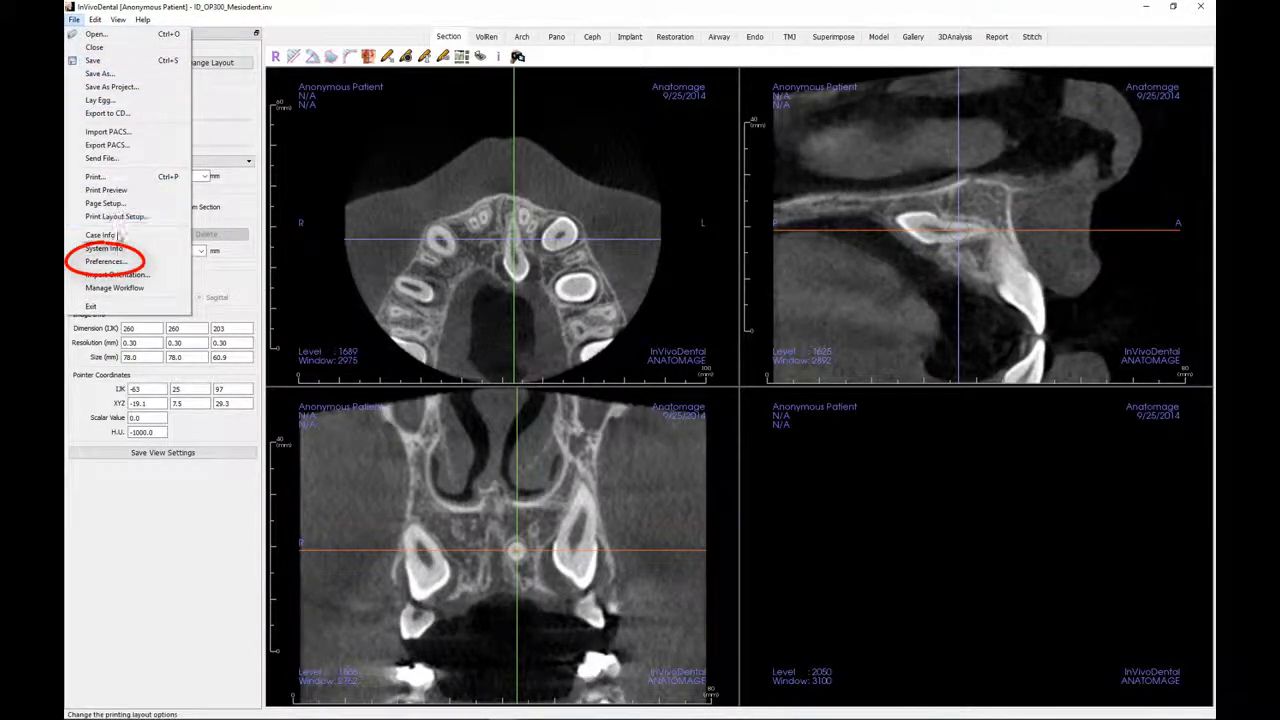
{"action": "left_click", "coordinate": [112, 261]}
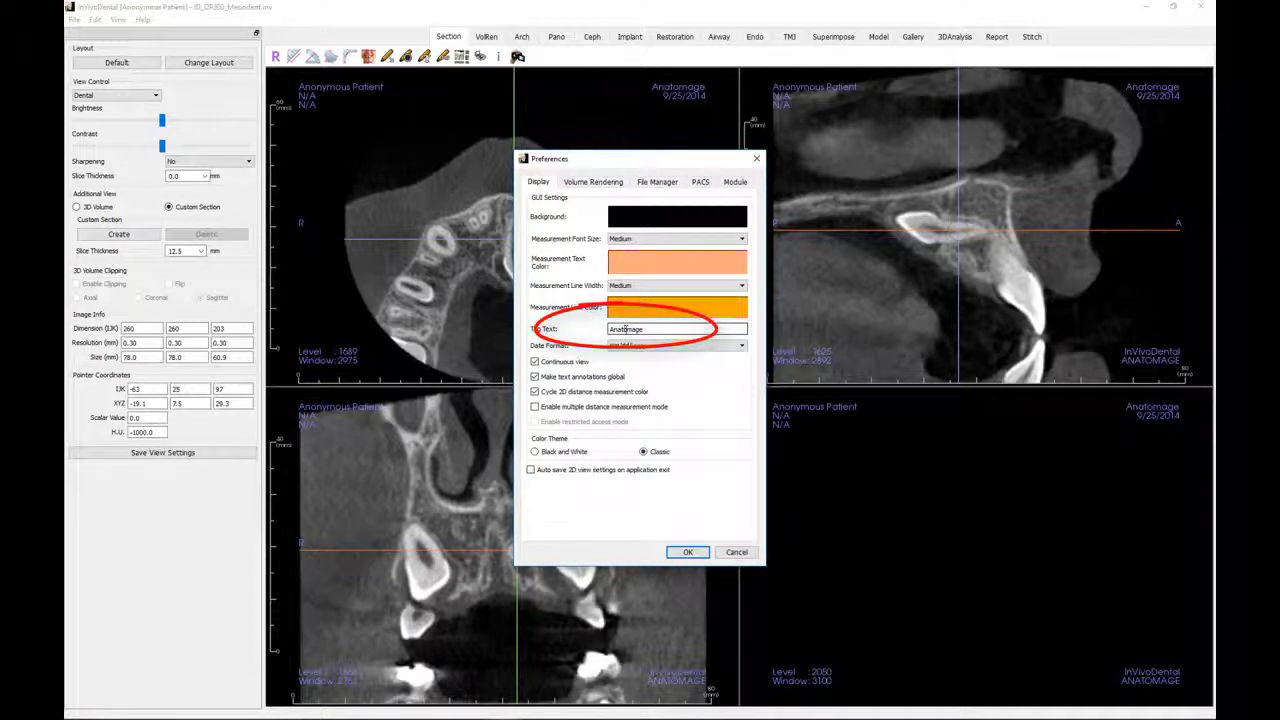
{"action": "double_click", "coordinate": [644, 329]}
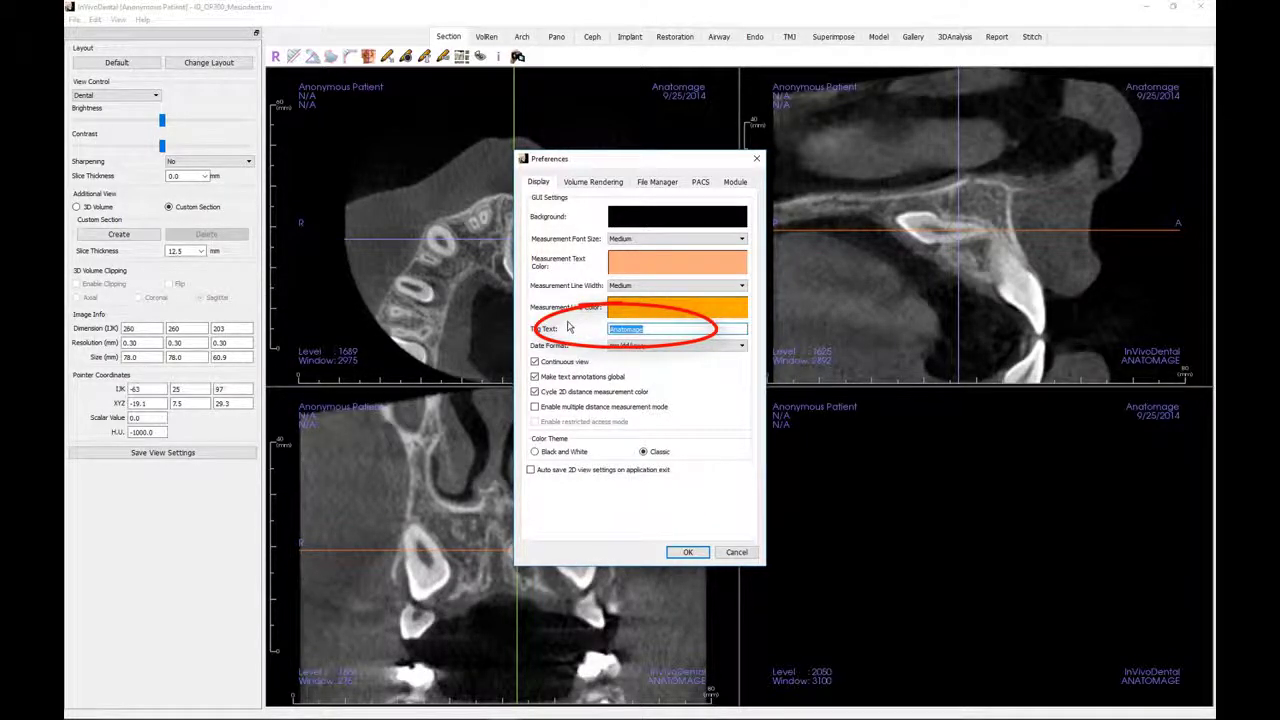
{"action": "type", "text": "Dr. John Smith"}
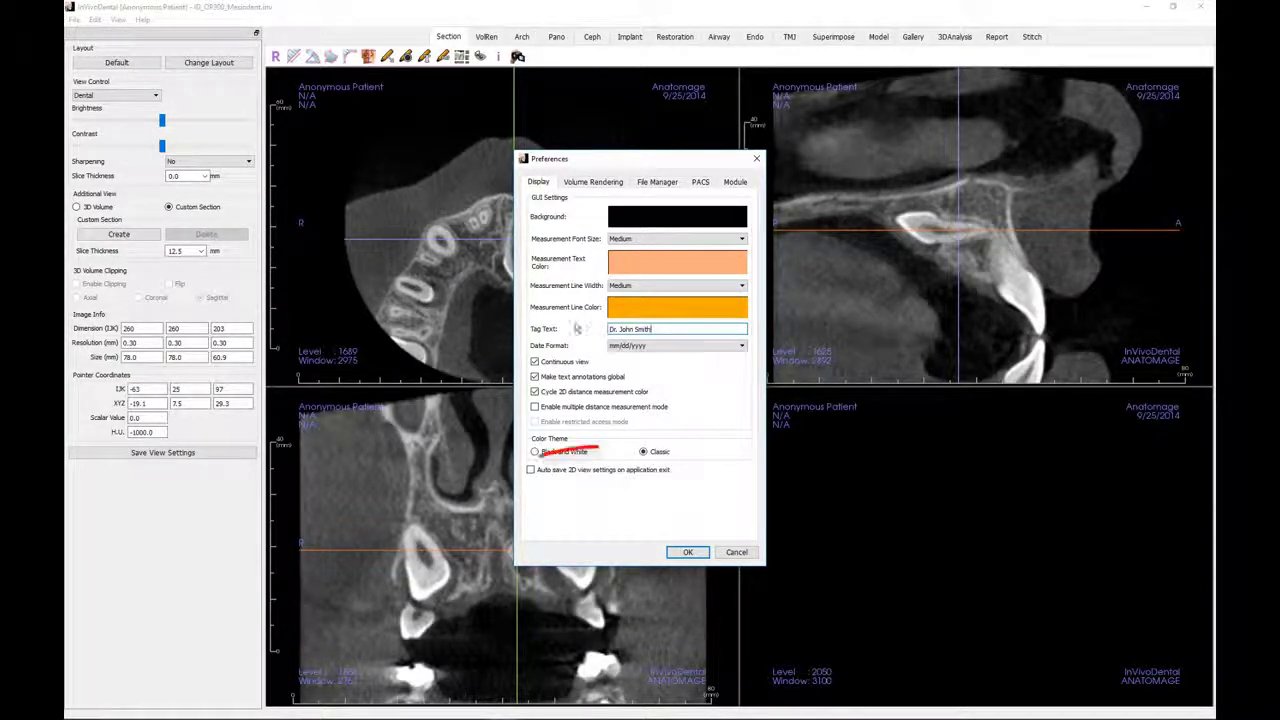
{"action": "left_click", "coordinate": [530, 471]}
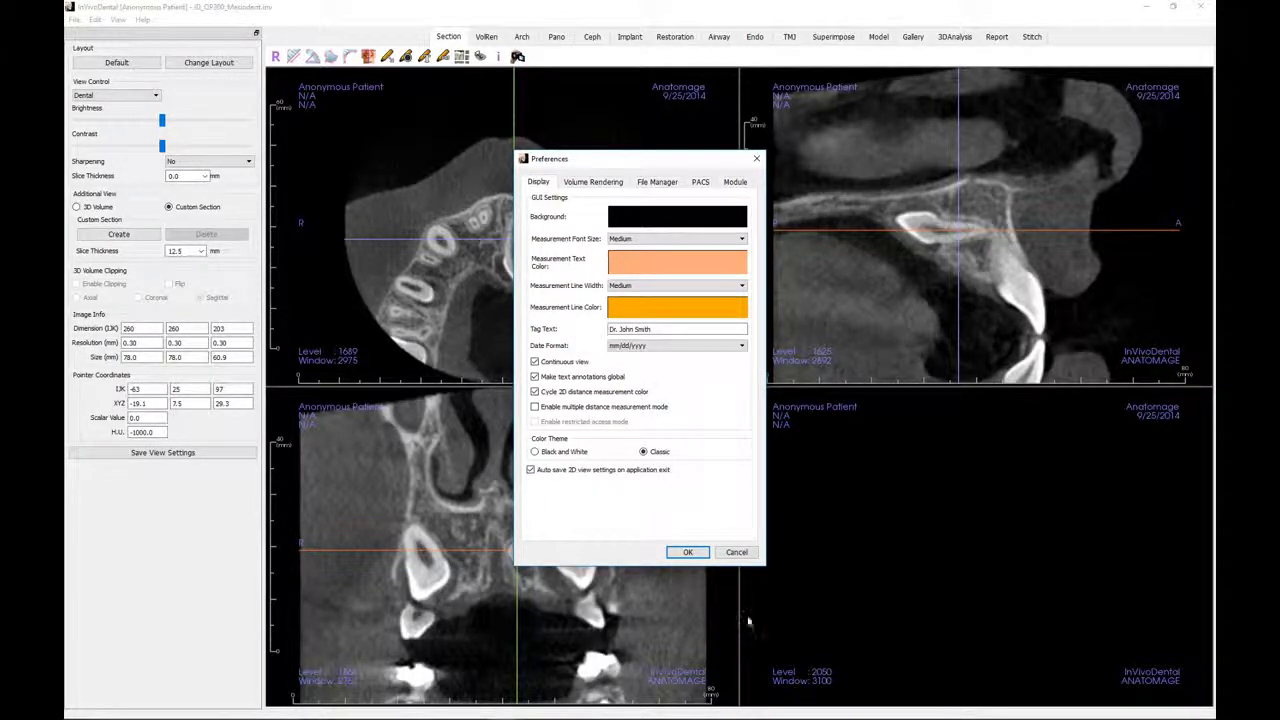
{"action": "left_click", "coordinate": [699, 552]}
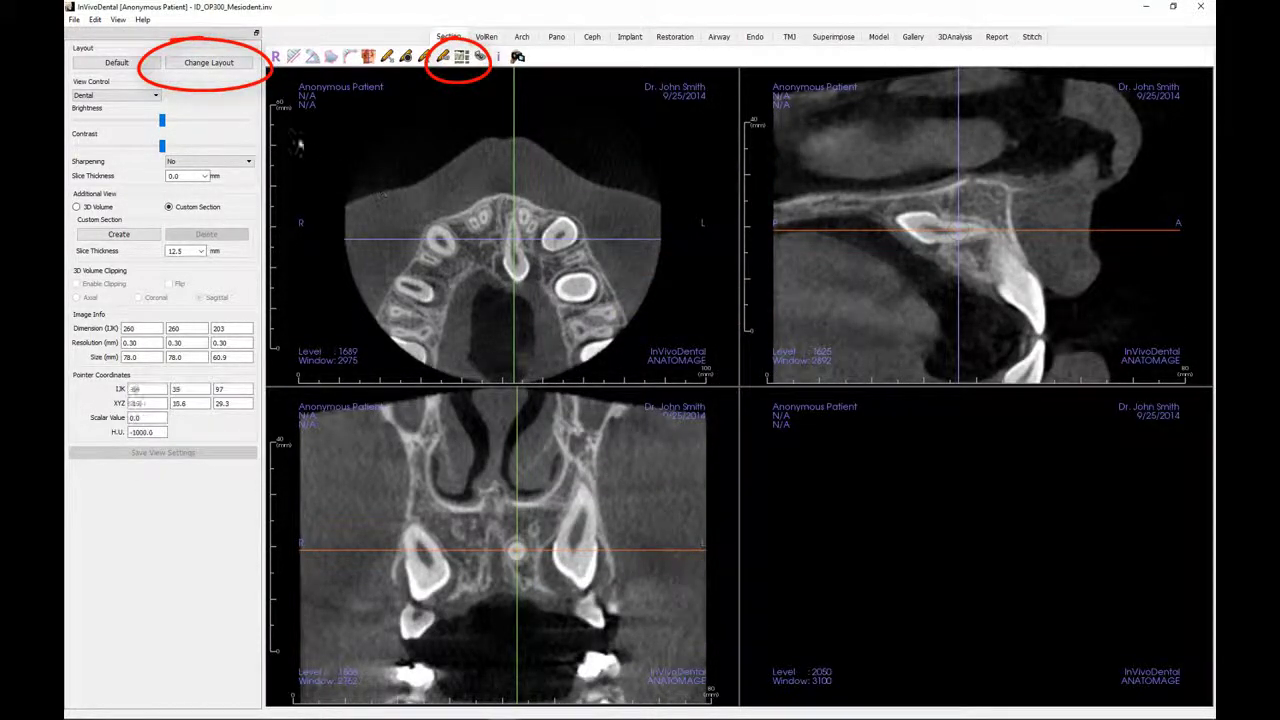
Preview the Axial +3 Sections layout, then return to the default layout.
{"action": "left_click", "coordinate": [228, 66]}
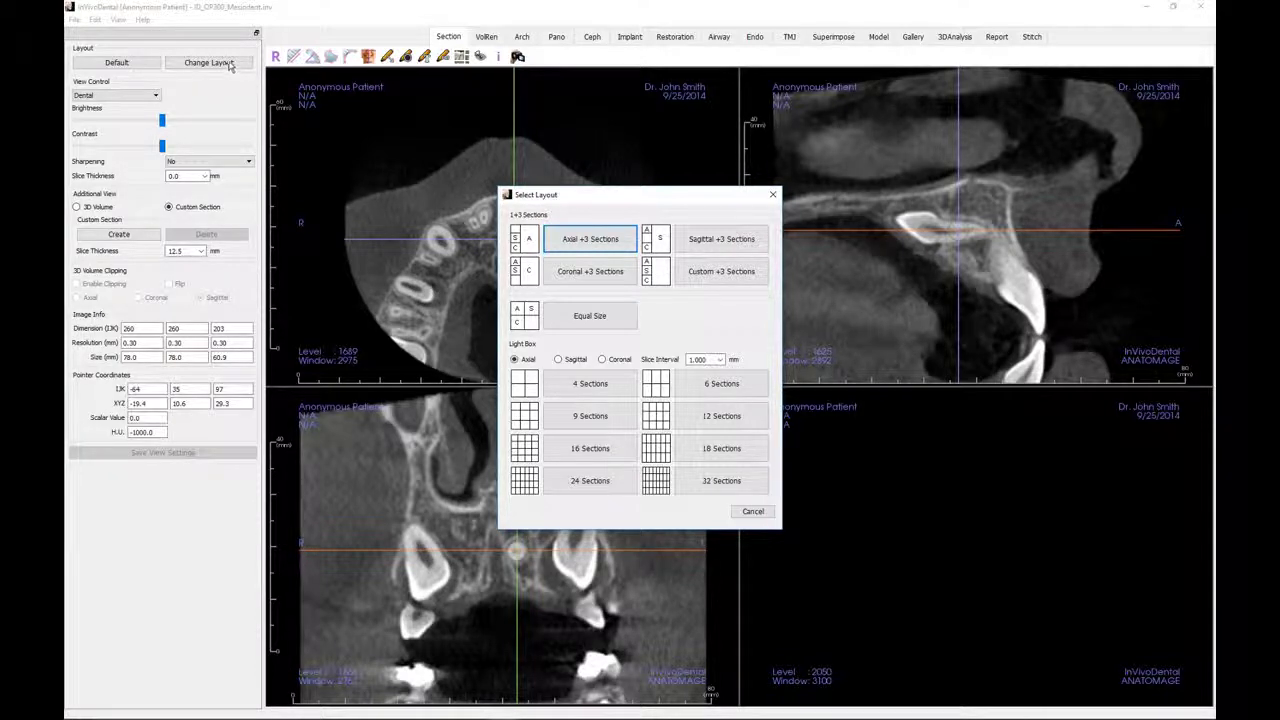
{"action": "left_click", "coordinate": [558, 241]}
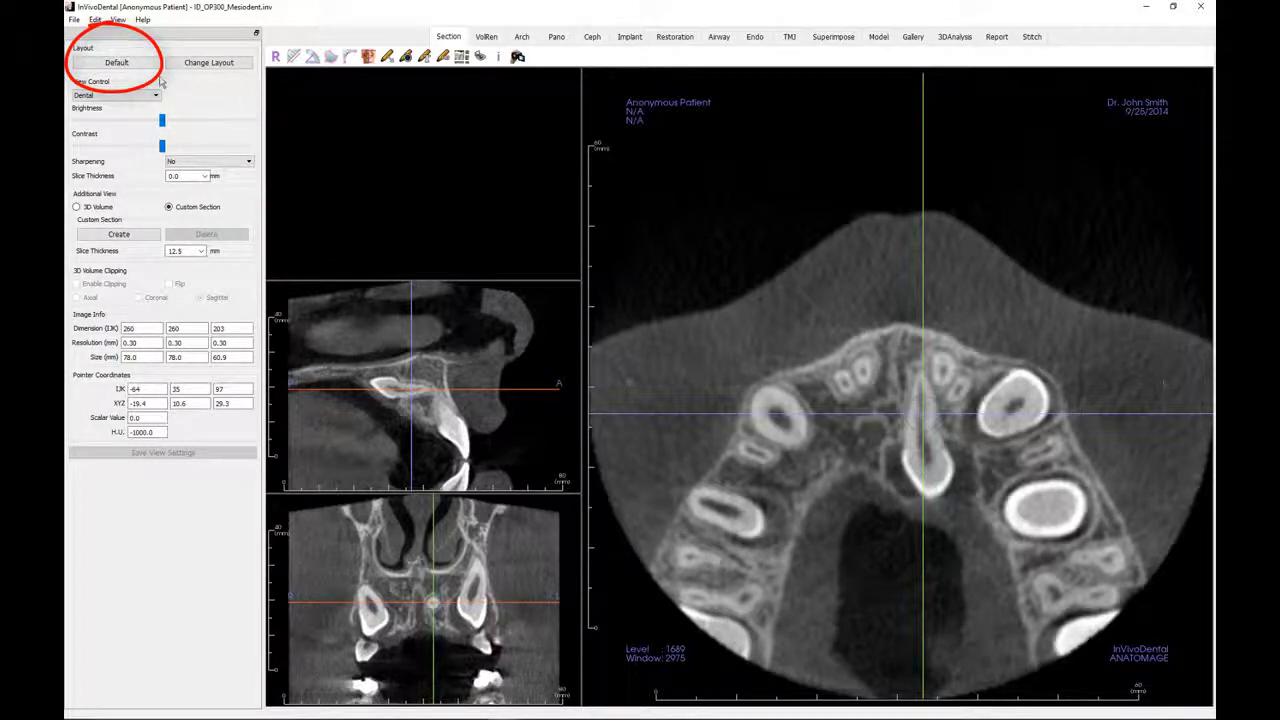
{"action": "left_click", "coordinate": [128, 66]}
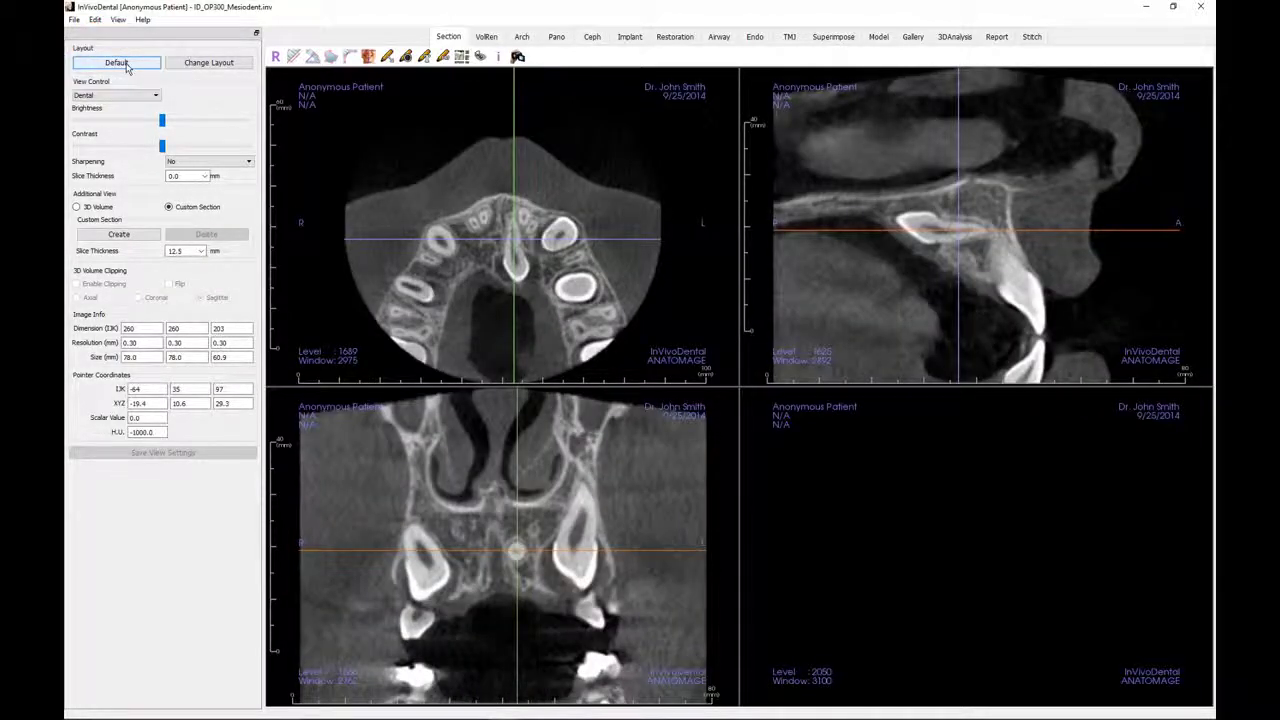
Preview the 16-section axial grid, then restore the default 2x2 four-view layout.
{"action": "left_click", "coordinate": [190, 66]}
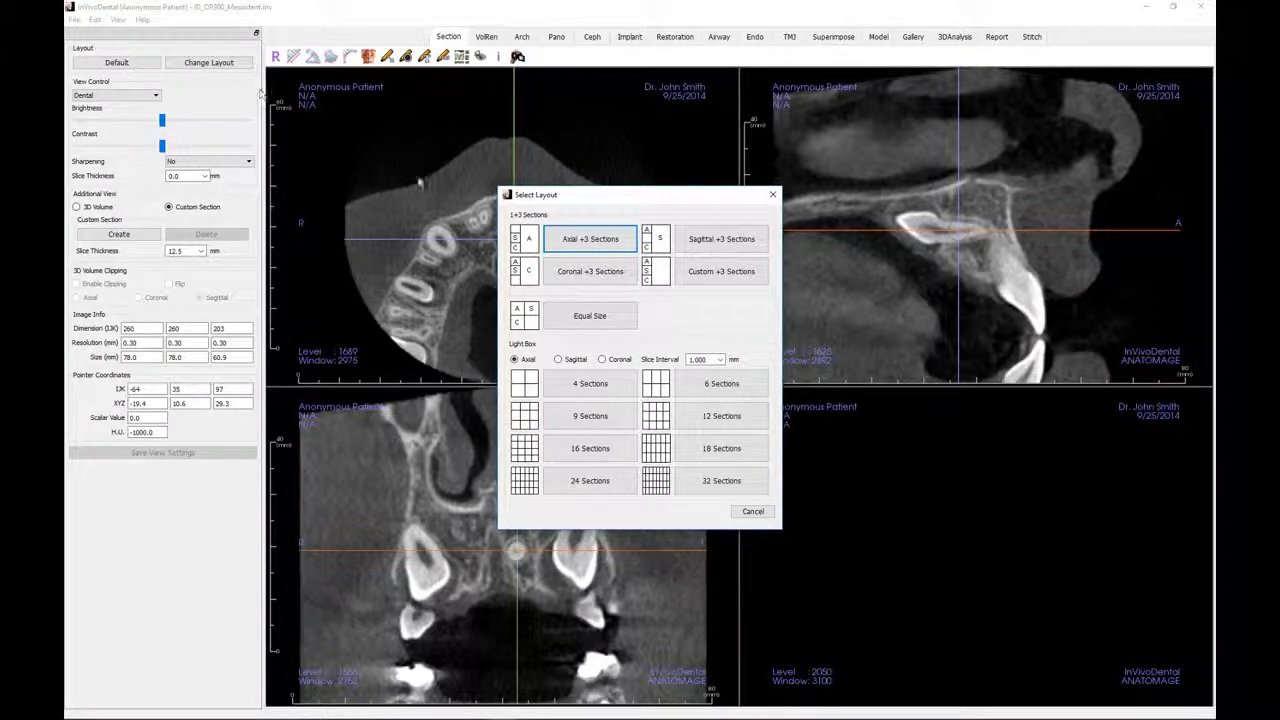
{"action": "left_click", "coordinate": [572, 452]}
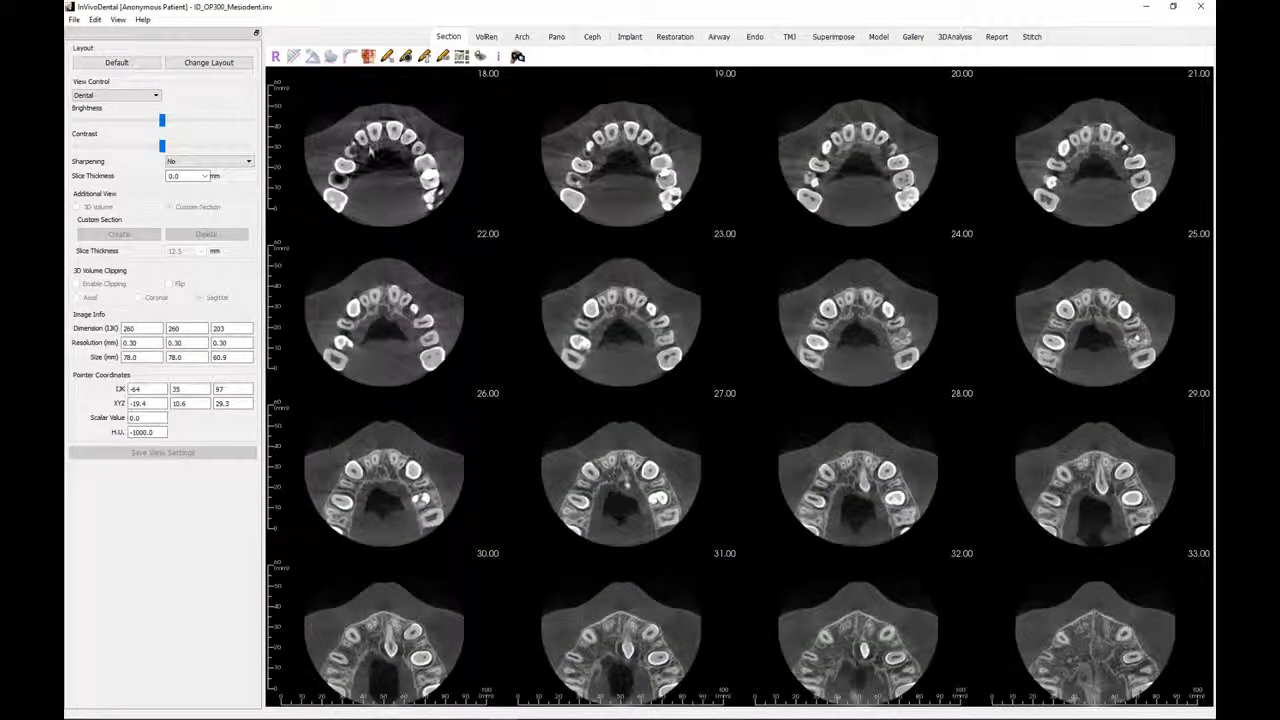
{"action": "left_click", "coordinate": [230, 65]}
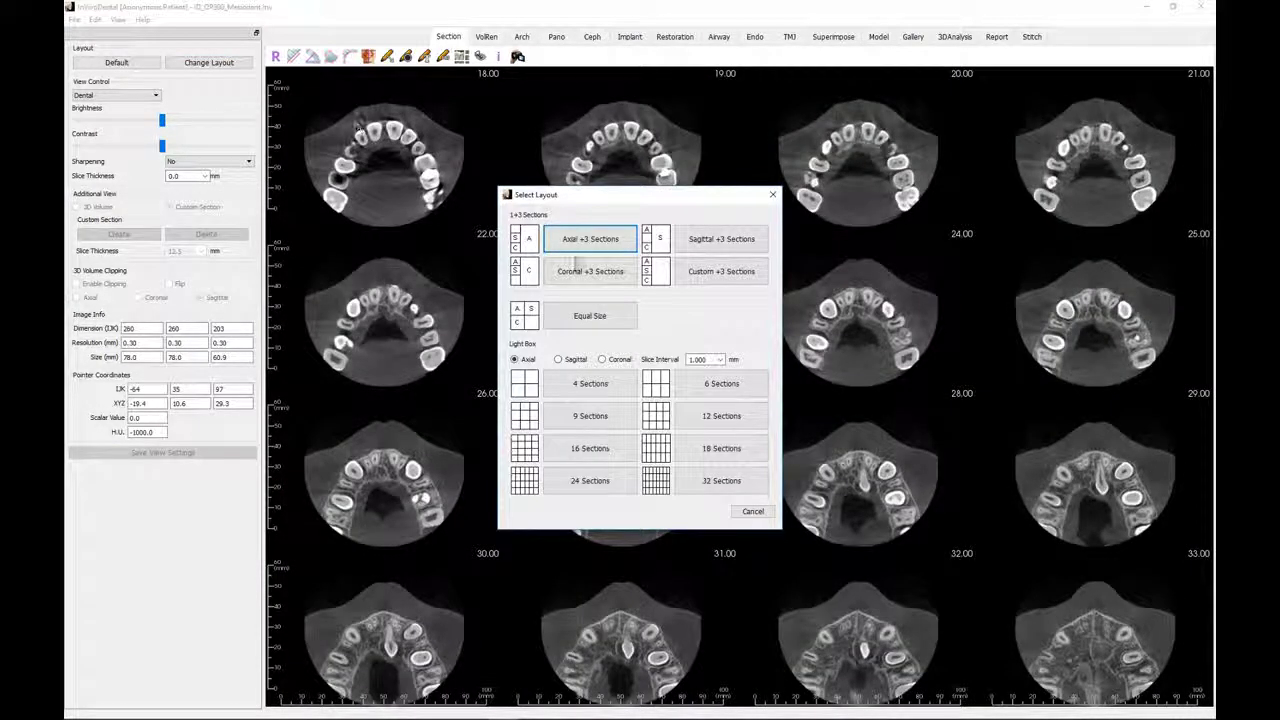
{"action": "left_click", "coordinate": [719, 362]}
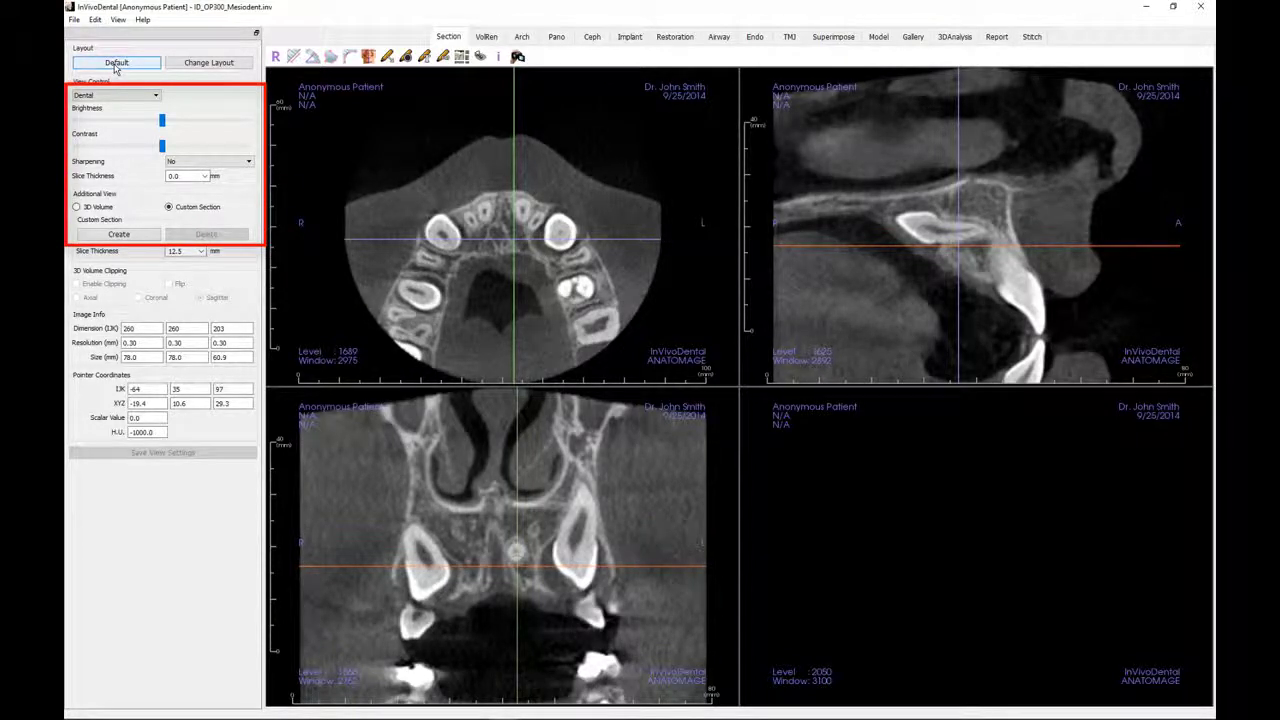
Try Color Preset 1 and Color Preset 2, then settle on the Grayscale view preset.
{"action": "left_click", "coordinate": [155, 96]}
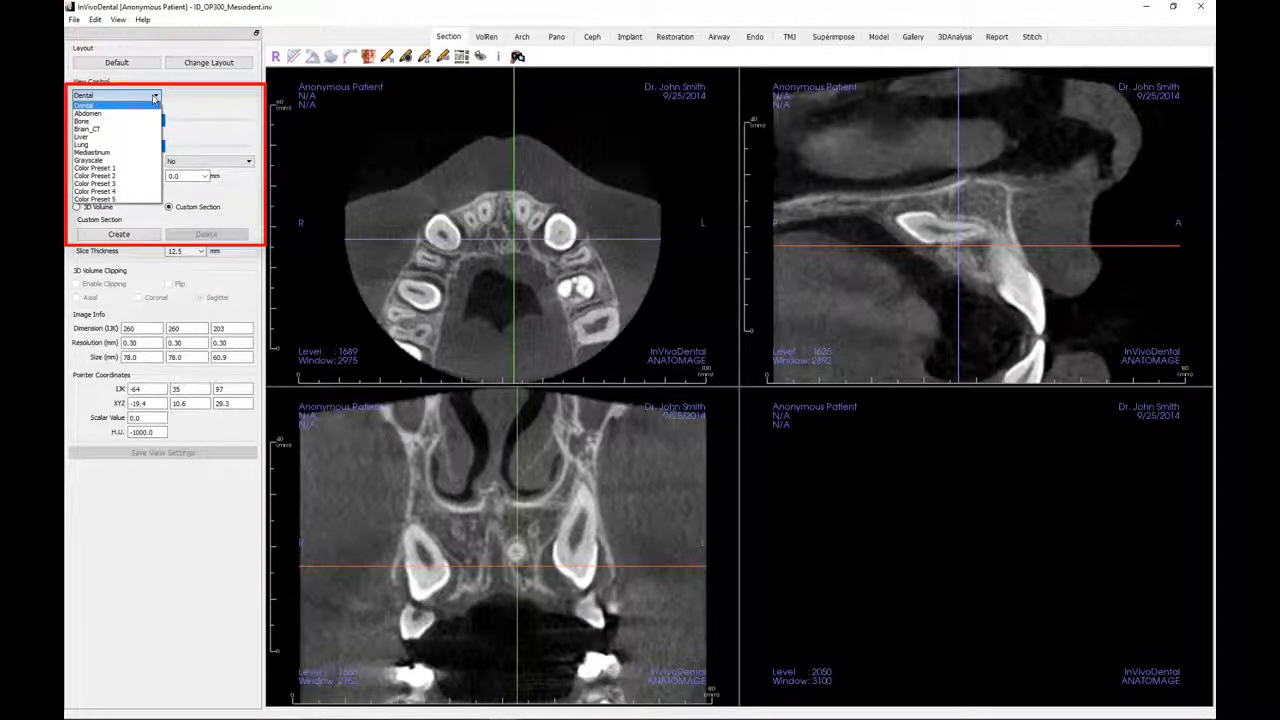
{"action": "left_click", "coordinate": [116, 169]}
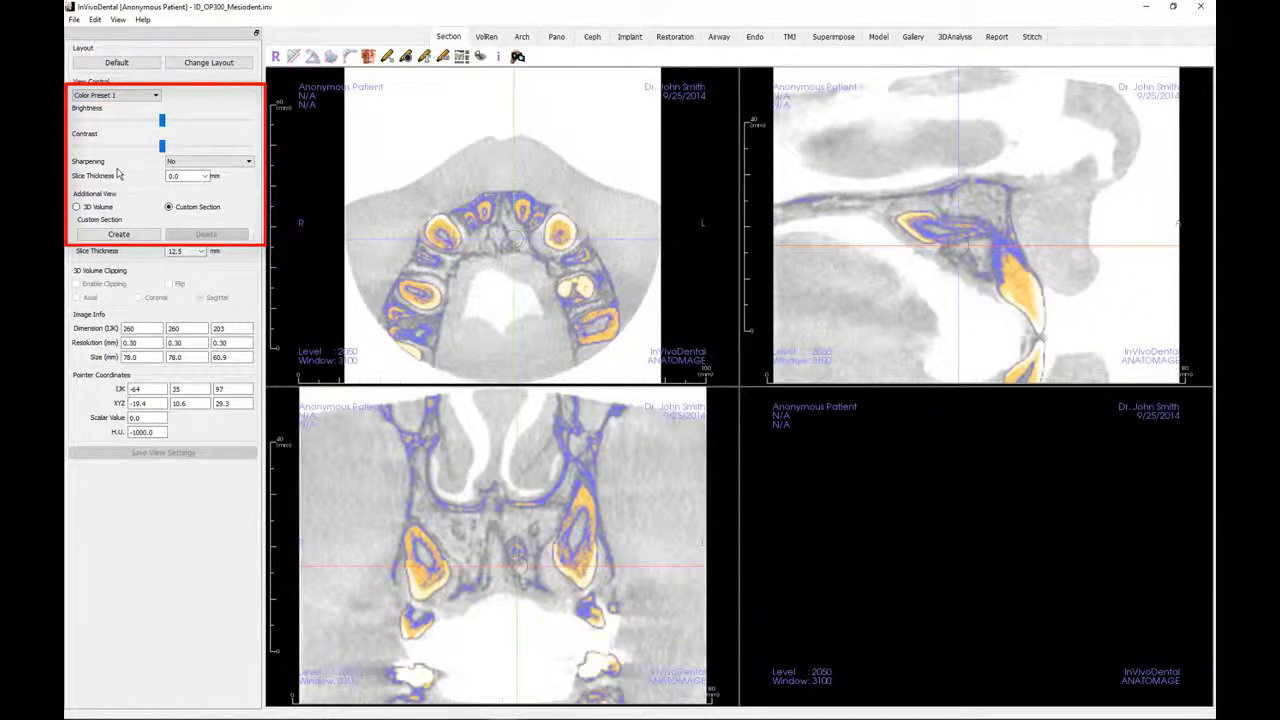
{"action": "left_click", "coordinate": [155, 97]}
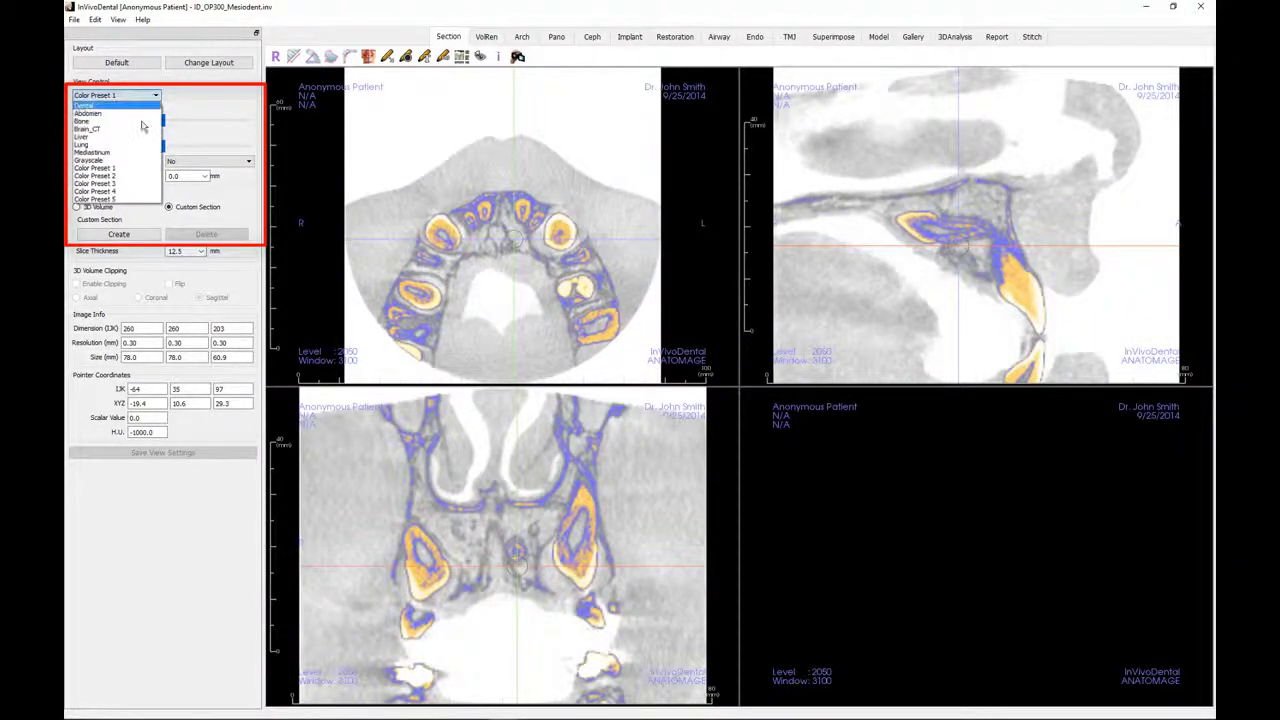
{"action": "left_click", "coordinate": [112, 179]}
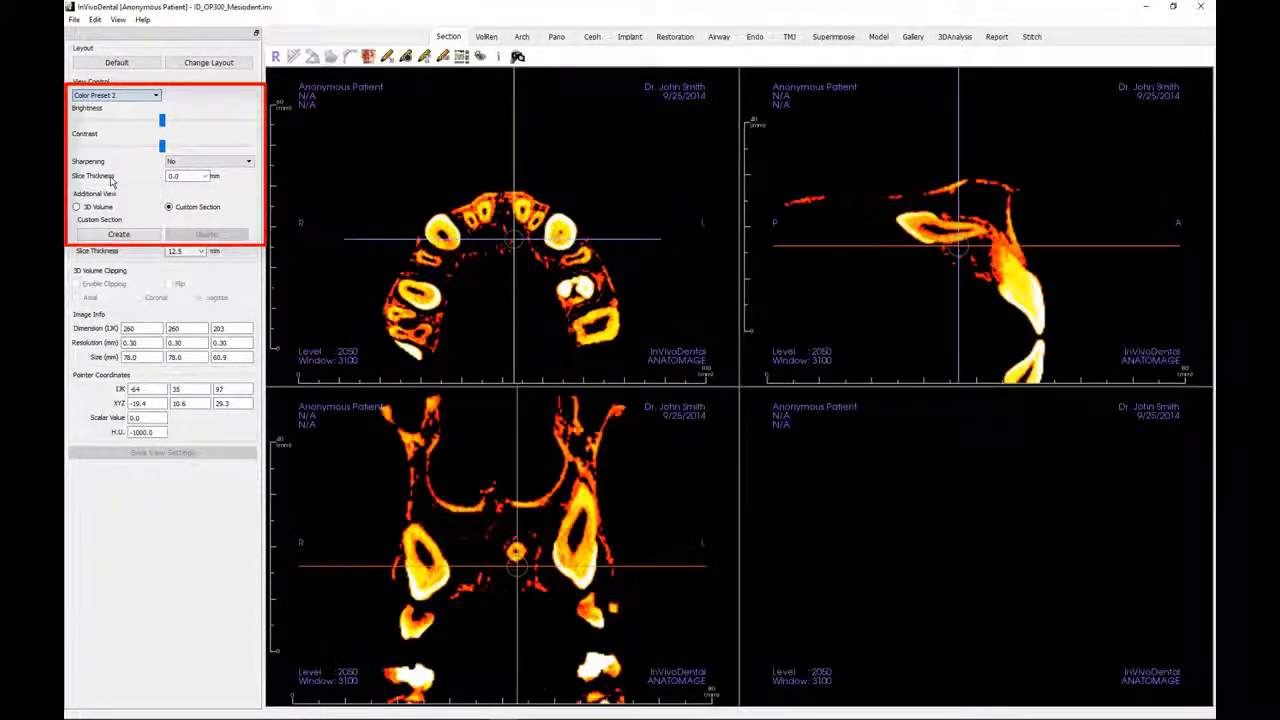
{"action": "left_click", "coordinate": [156, 96]}
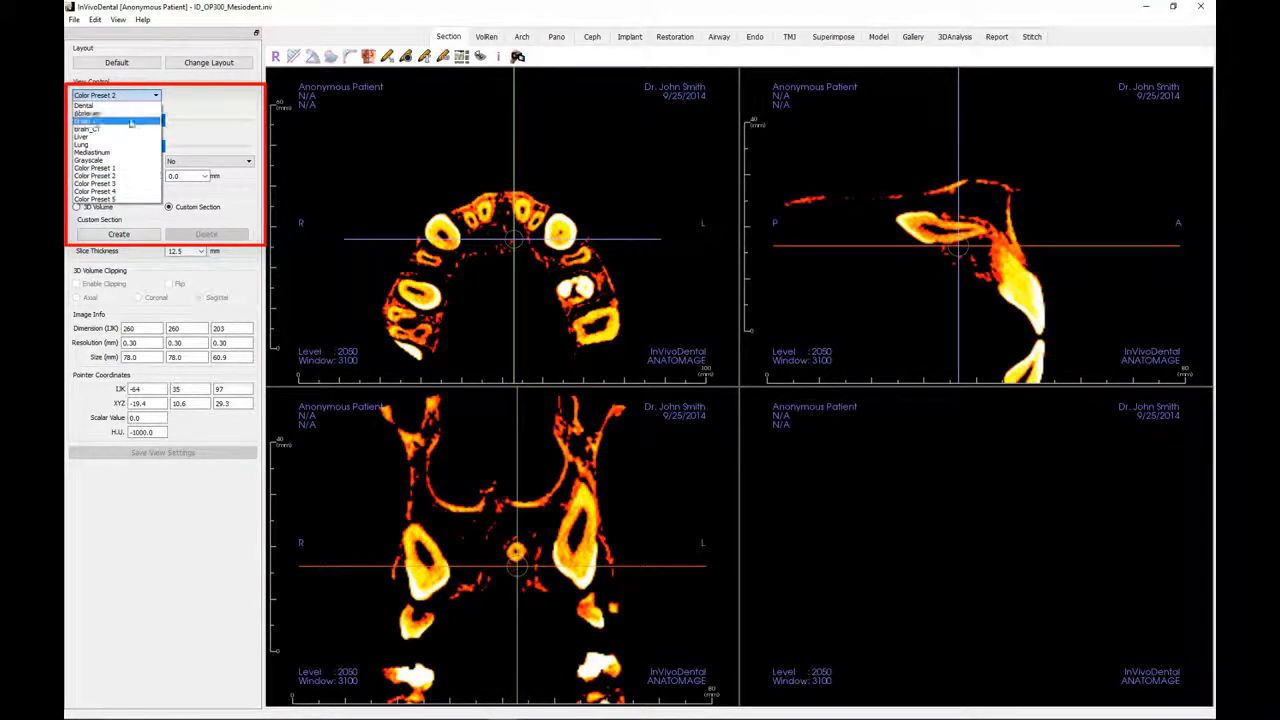
{"action": "left_click", "coordinate": [110, 162]}
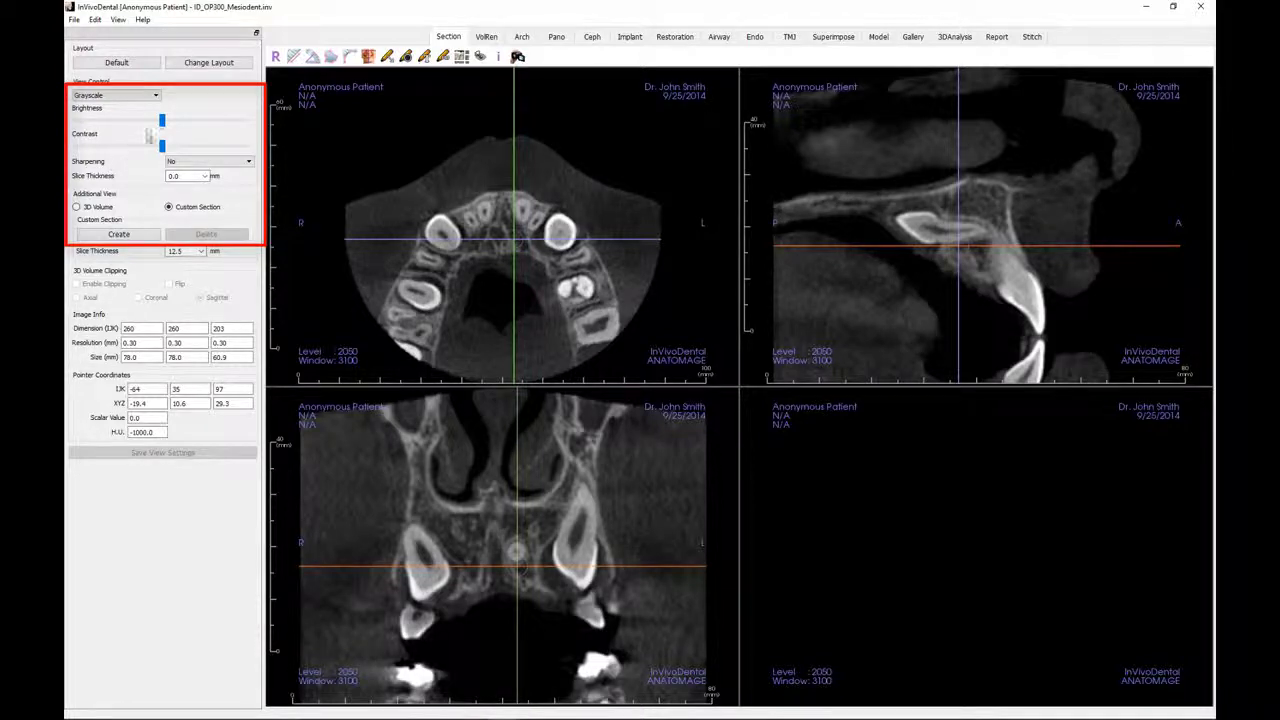
Raise brightness, lower contrast slightly, and set sharpening to Mild after previewing Hard.
{"action": "left_click_drag", "start_coordinate": [163, 121], "coordinate": [162, 149]}
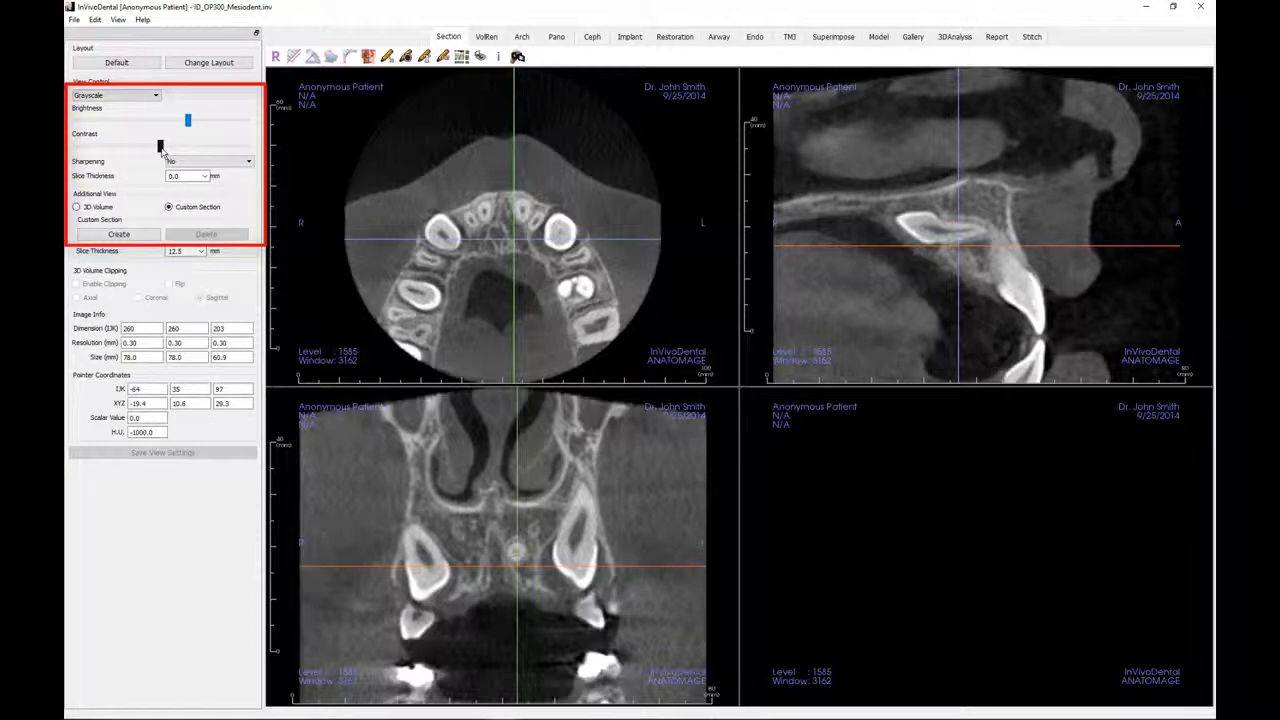
{"action": "mouse_move", "coordinate": [486, 277]}
{"action": "left_mouse_down"}
{"action": "mouse_move", "coordinate": [502, 340]}
{"action": "mouse_move", "coordinate": [491, 277]}
{"action": "left_mouse_up"}
{"action": "left_click", "coordinate": [249, 163]}
{"action": "left_click", "coordinate": [228, 178]}
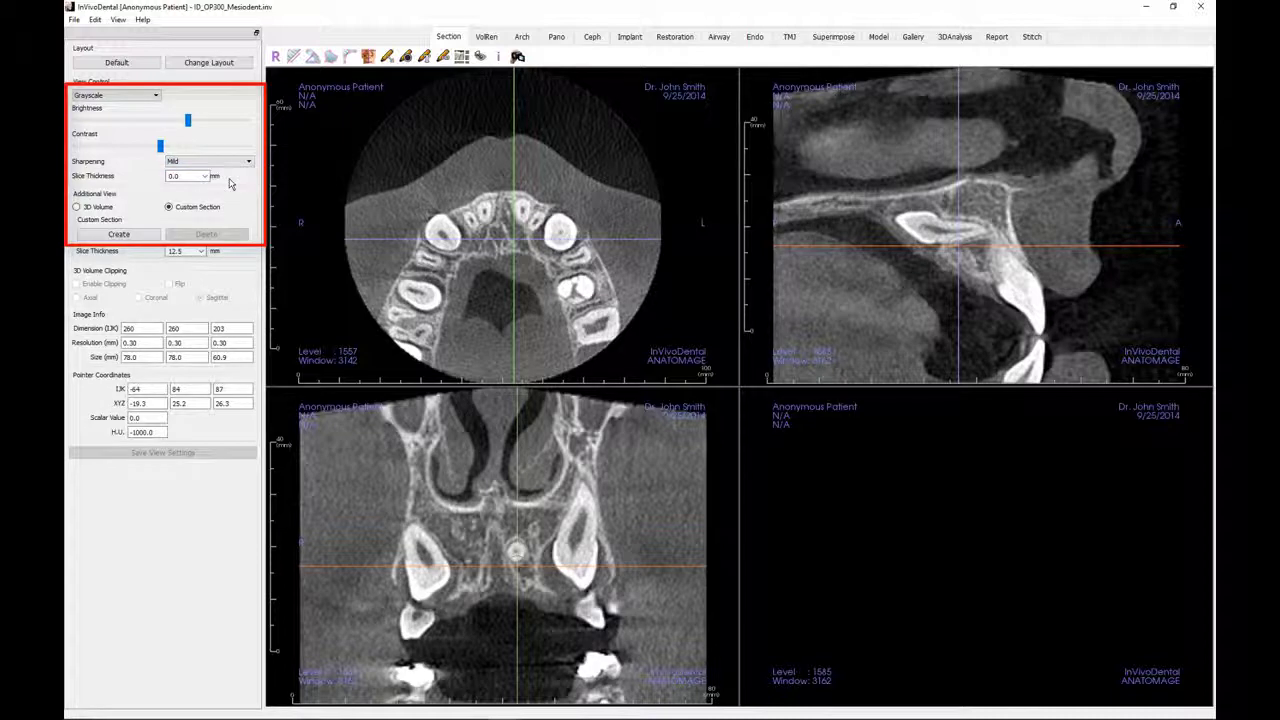
{"action": "left_click", "coordinate": [249, 162]}
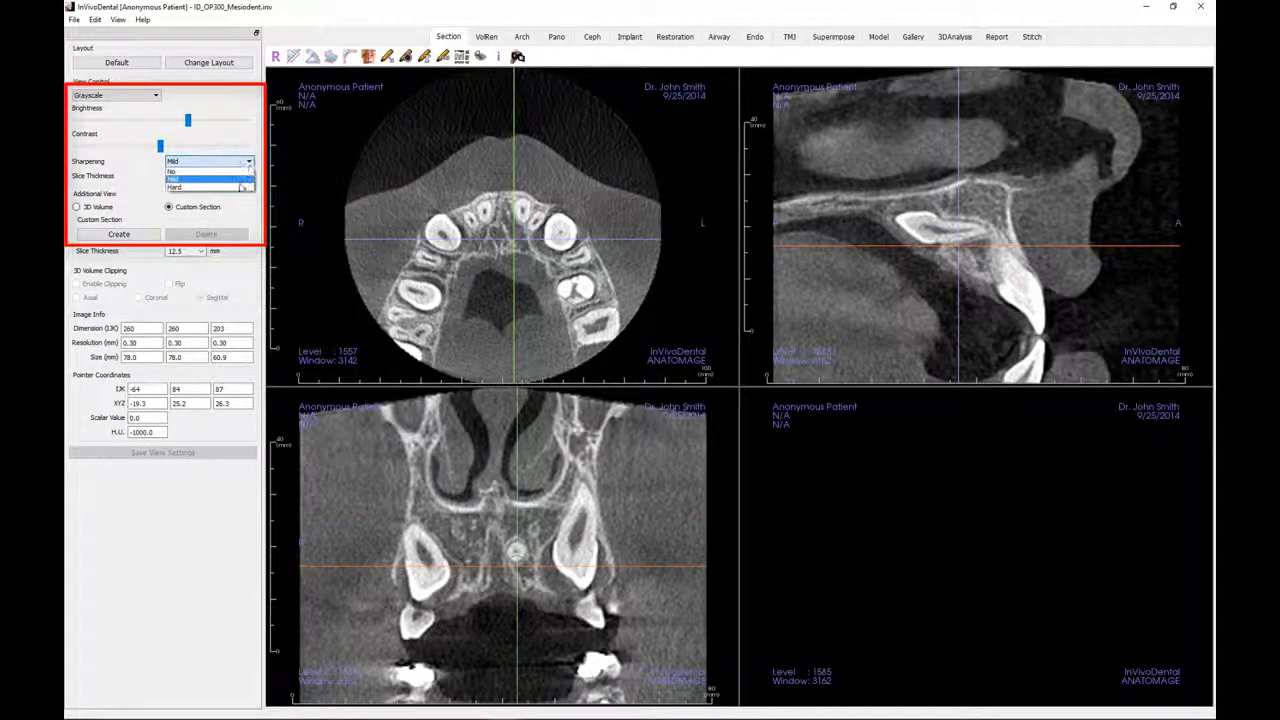
{"action": "left_click", "coordinate": [238, 190]}
{"action": "left_click", "coordinate": [249, 162]}
{"action": "left_click", "coordinate": [229, 179]}
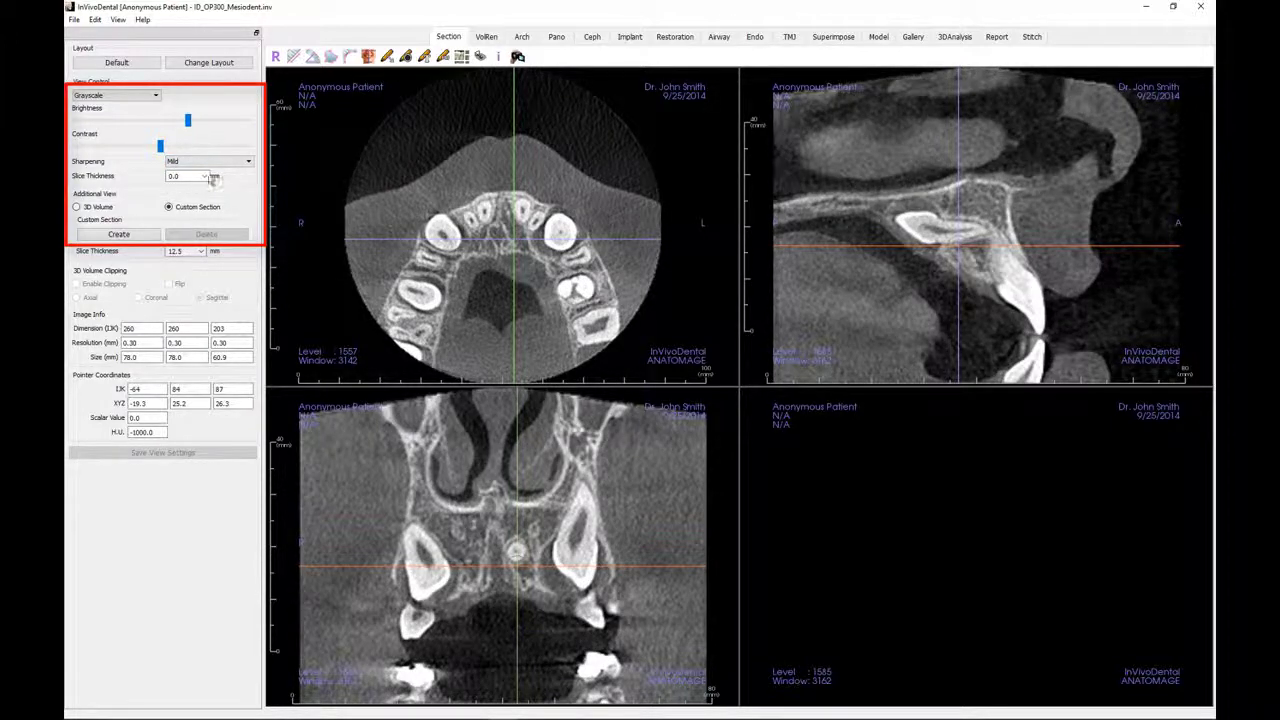
{"action": "left_click", "coordinate": [204, 176]}
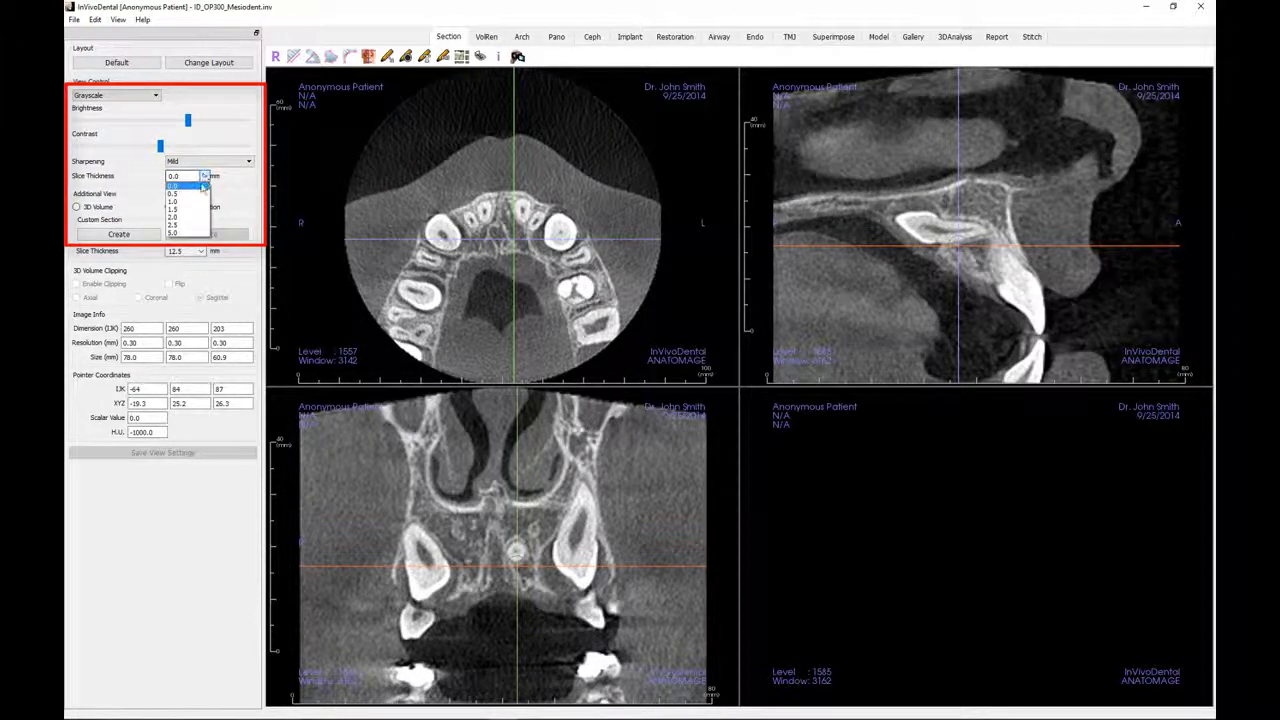
{"action": "left_click", "coordinate": [190, 234]}
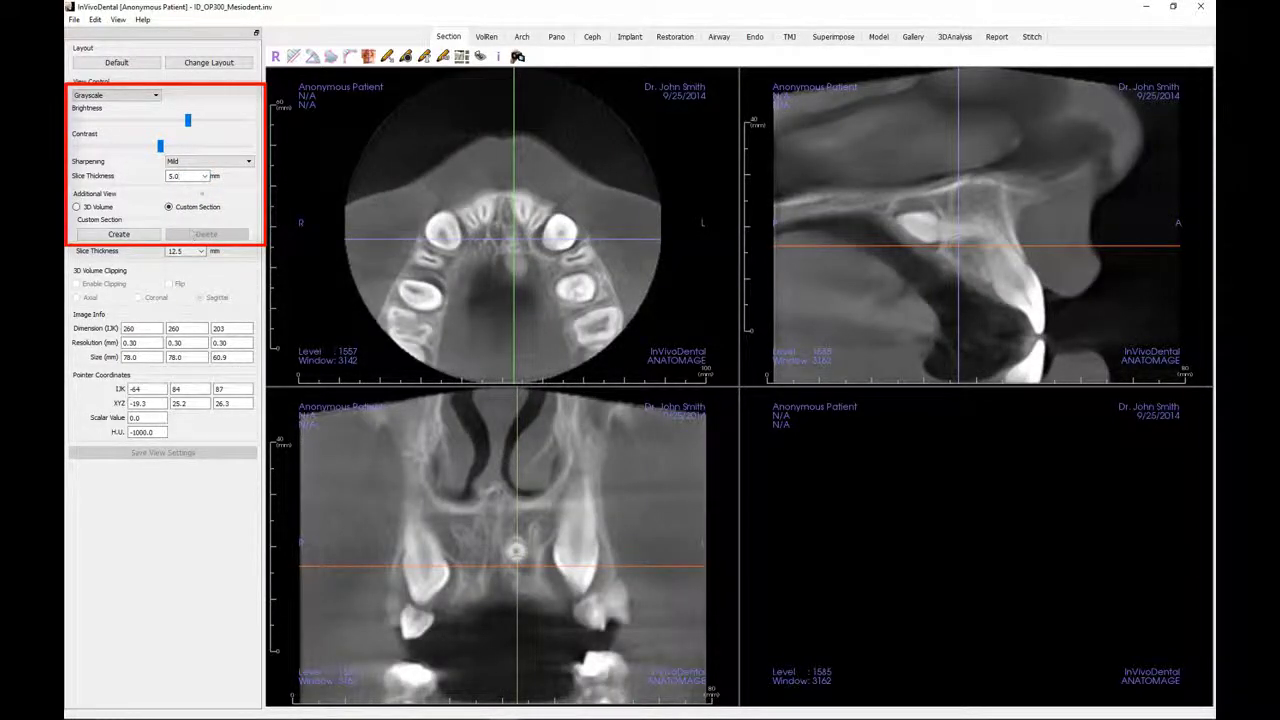
{"action": "left_click", "coordinate": [203, 177]}
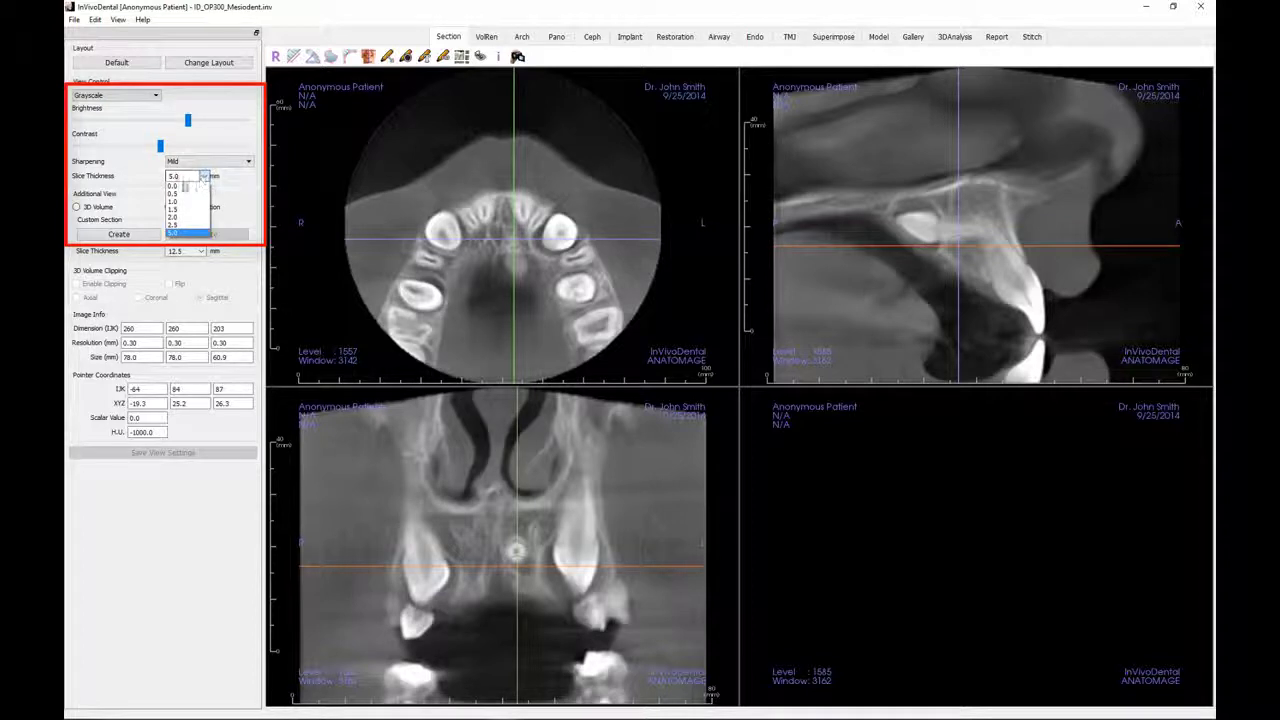
{"action": "left_click", "coordinate": [176, 186]}
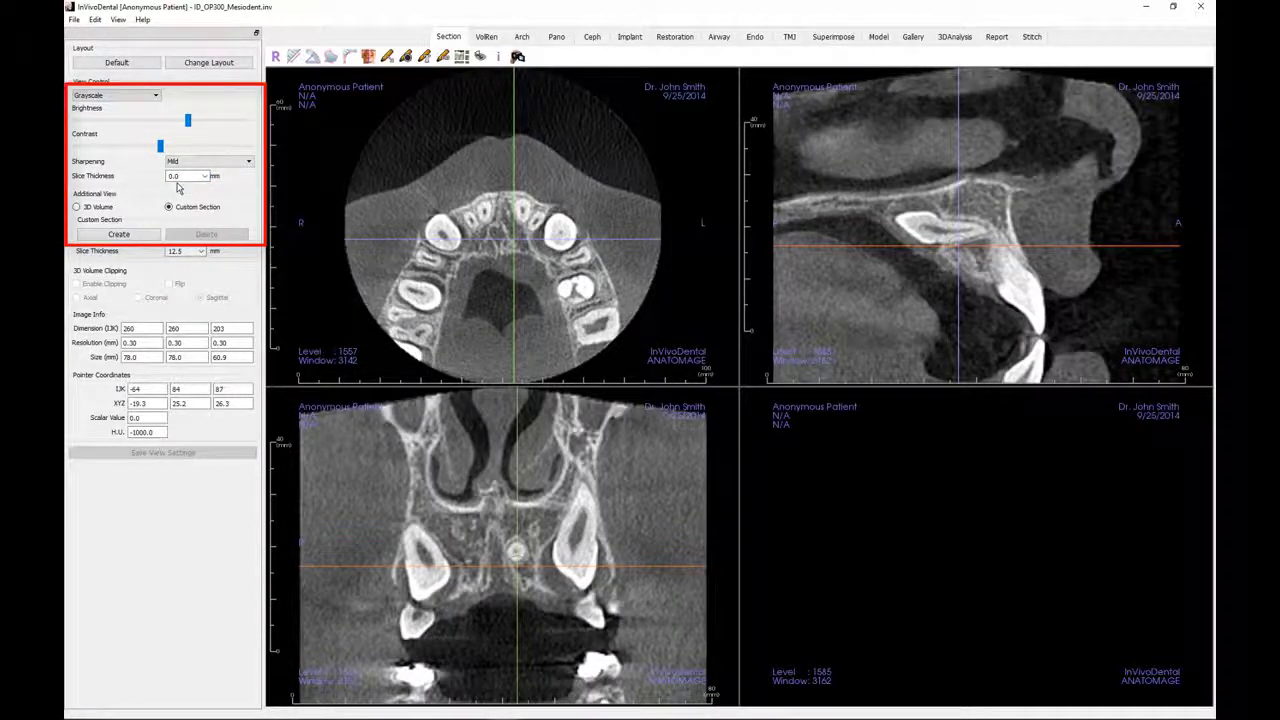